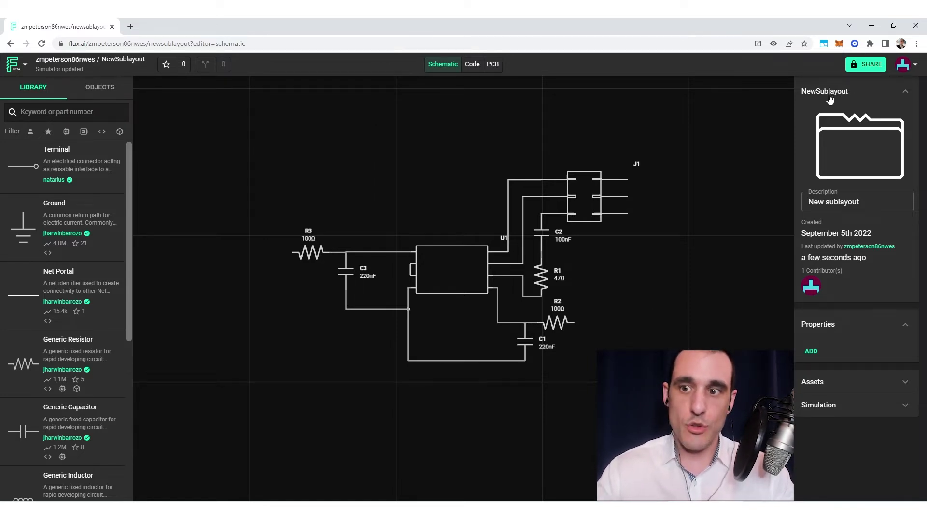
click(835, 200)
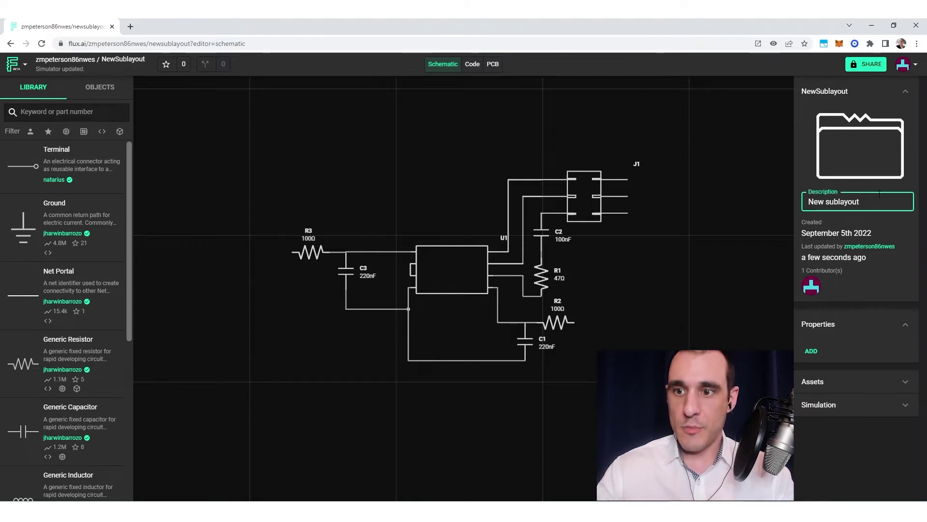
drag(876, 204, 810, 207)
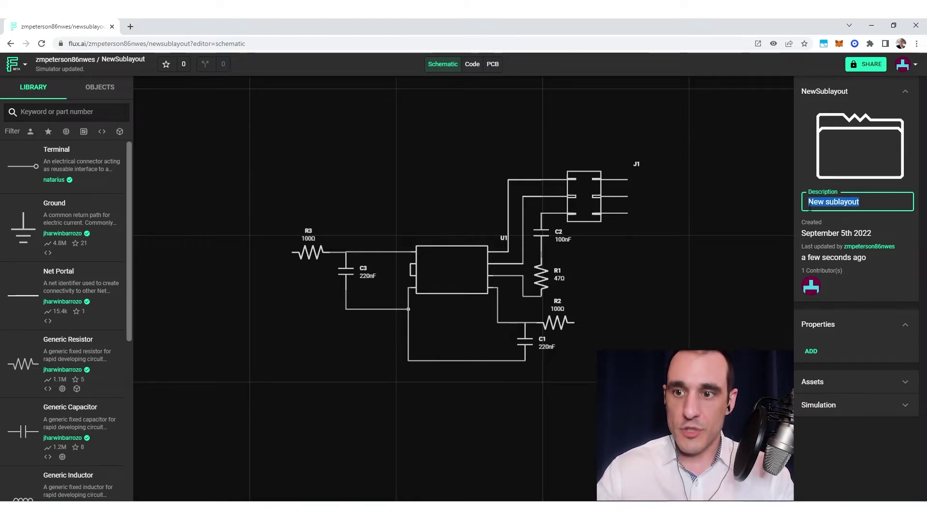
click(729, 206)
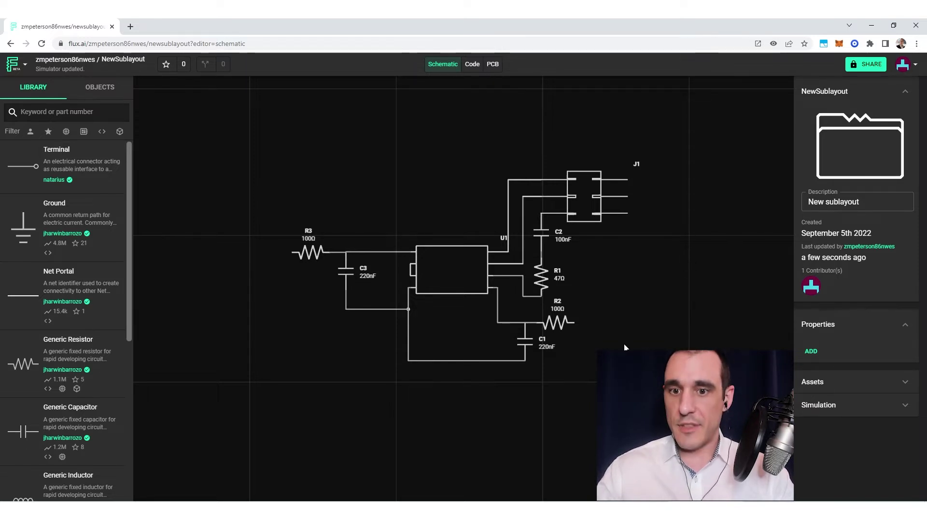
Add a Designator Prefix property to the sublayout with the value SUBLAYOUT.
click(811, 351)
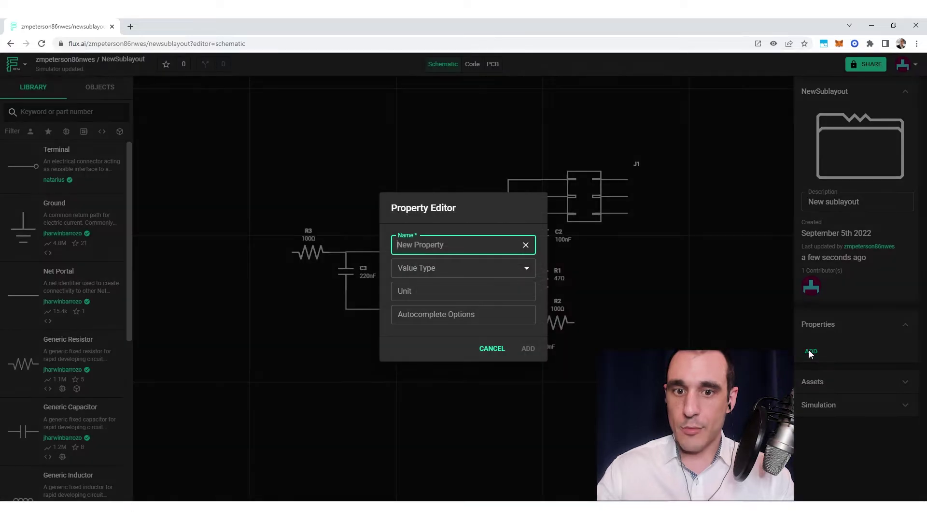
text(Desig)
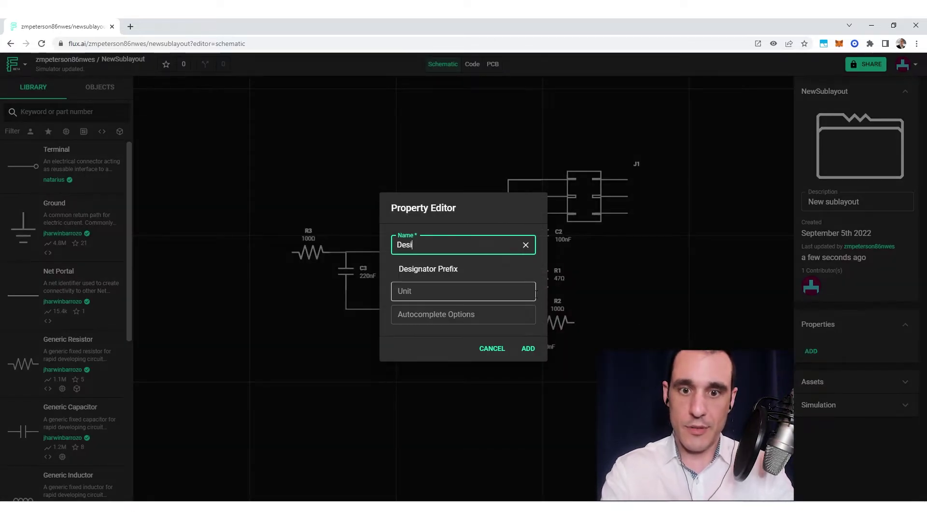
click(443, 269)
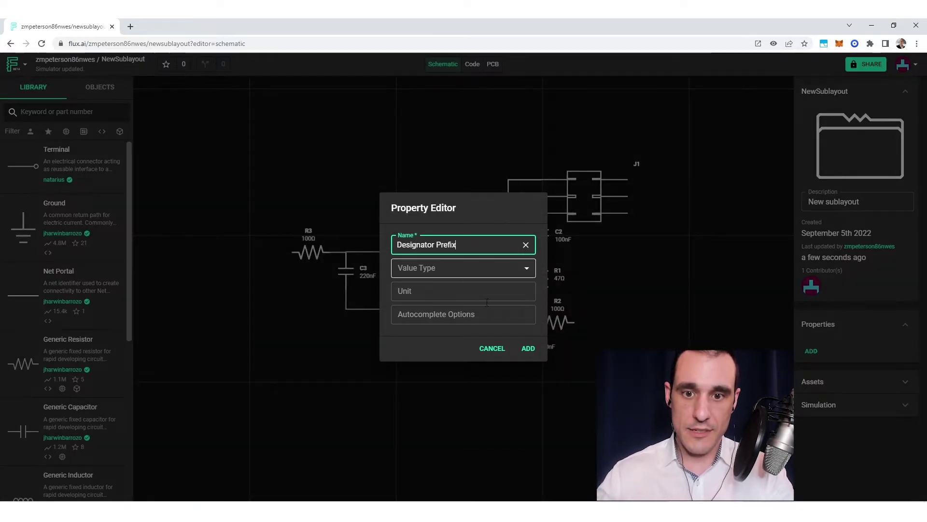
click(528, 348)
click(850, 359)
text(S)
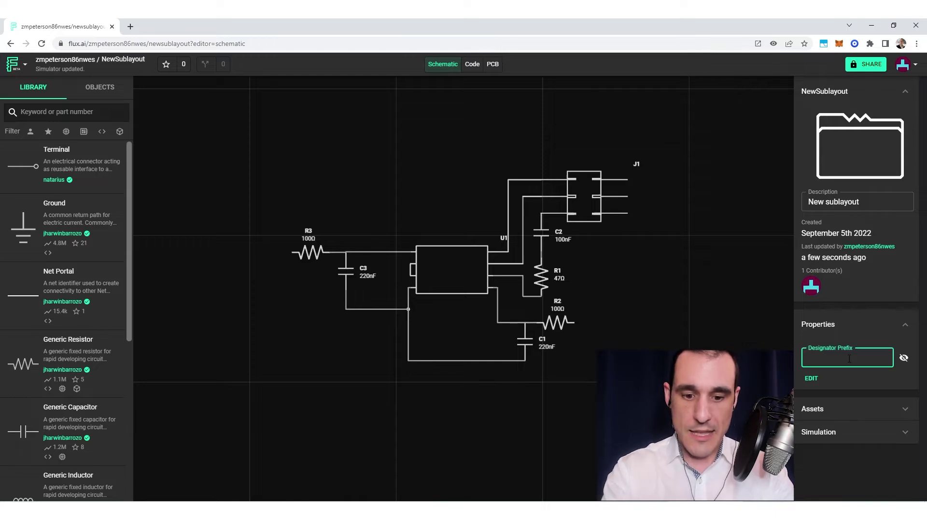
text(UBLAYOUT)
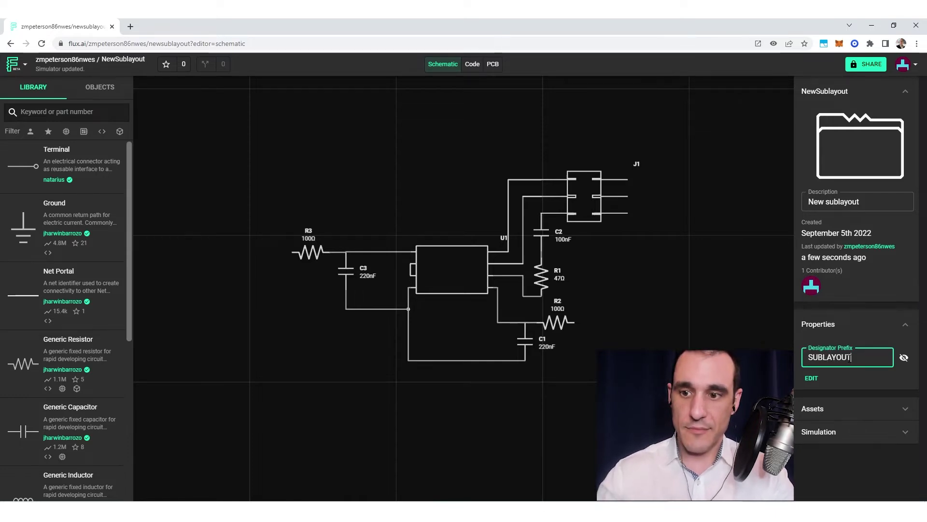
key(Return)
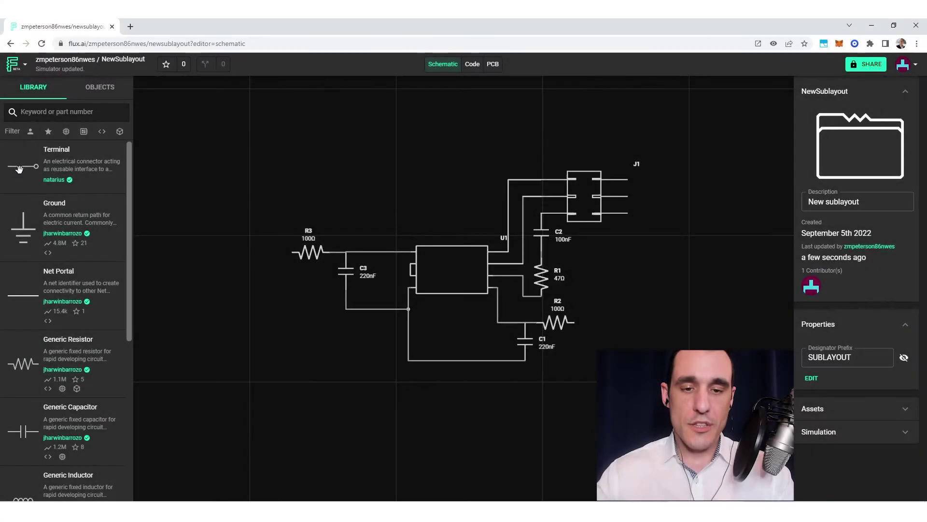
Drop terminal P1 left of R3, flip it, attach it to R3's left end, then show the PCB layout.
drag(20, 168, 102, 179)
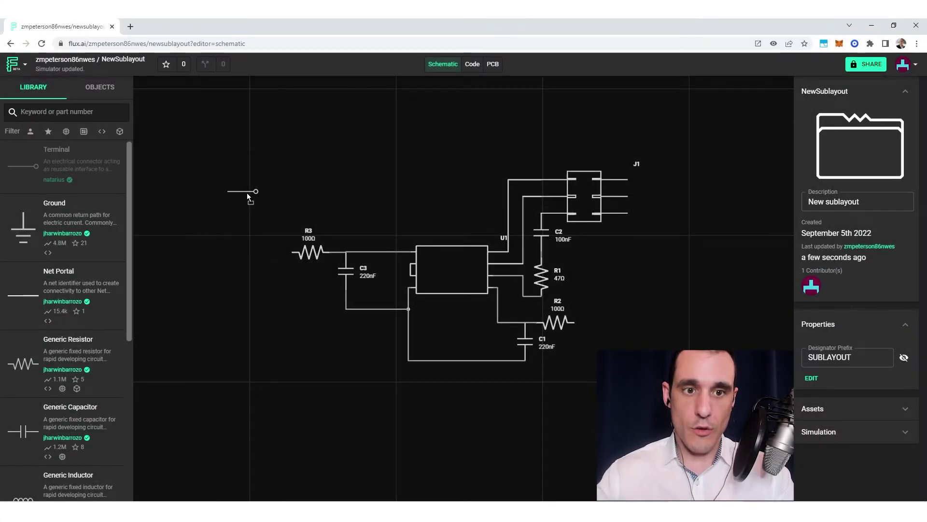
drag(247, 192, 248, 194)
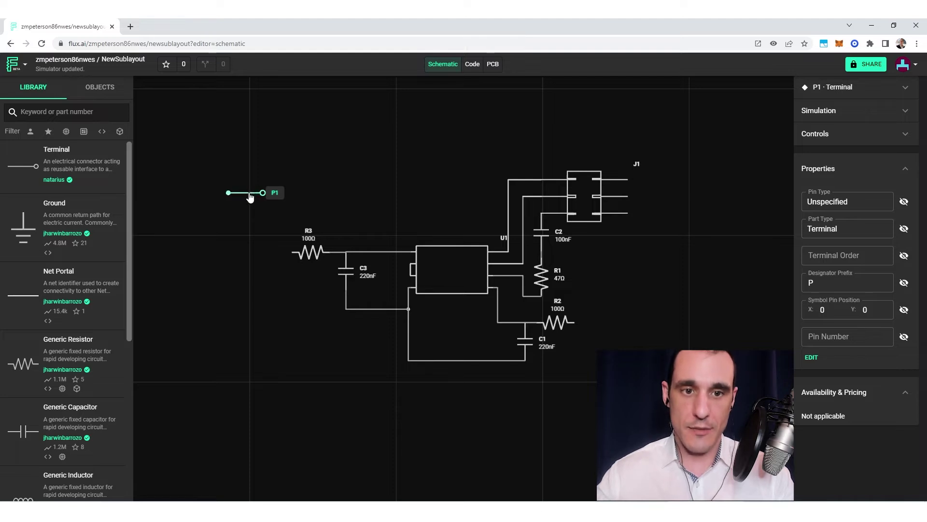
right_click(249, 193)
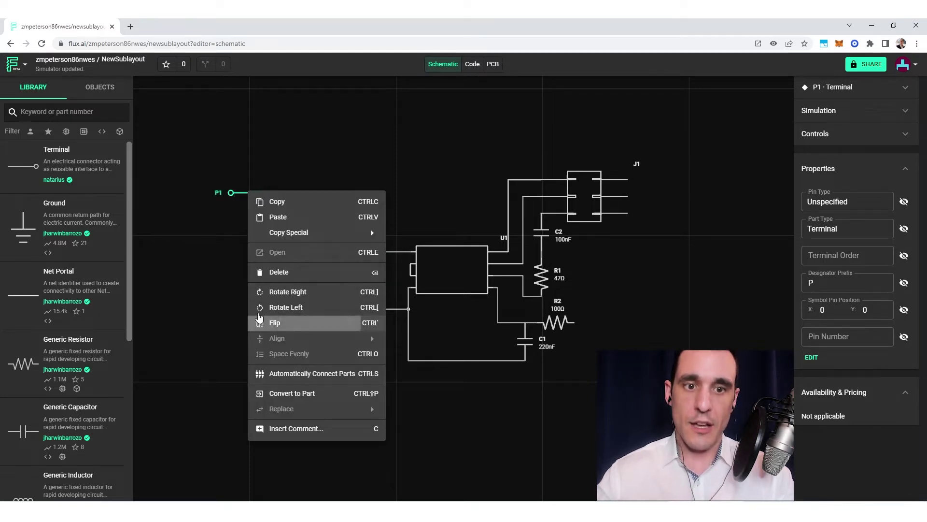
click(296, 322)
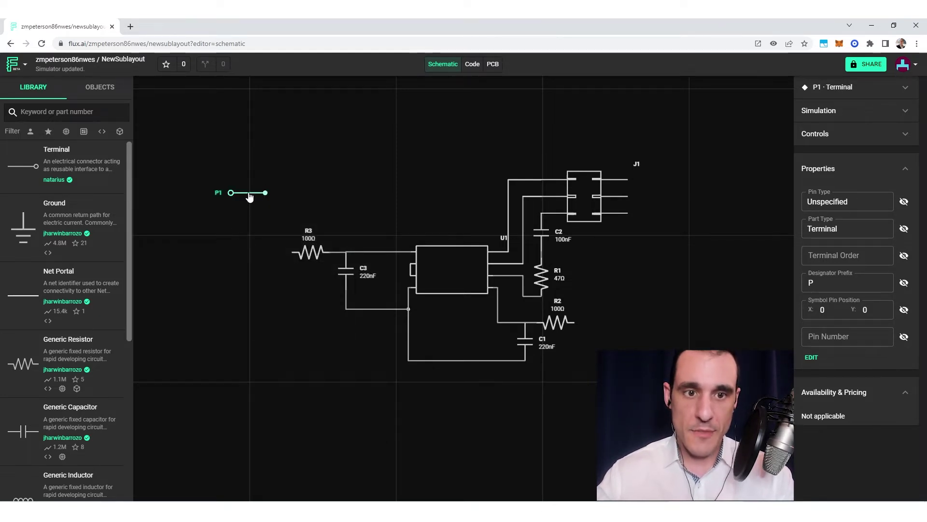
drag(249, 196, 250, 238)
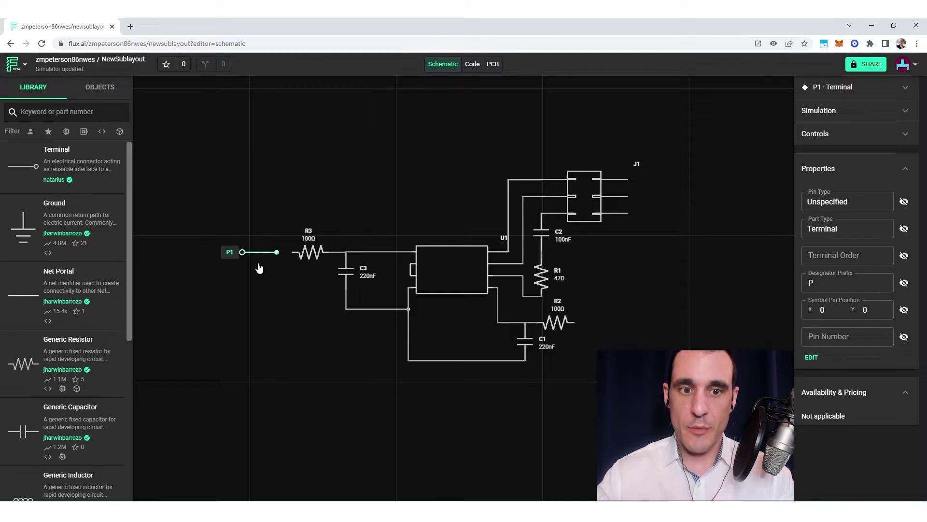
click(206, 313)
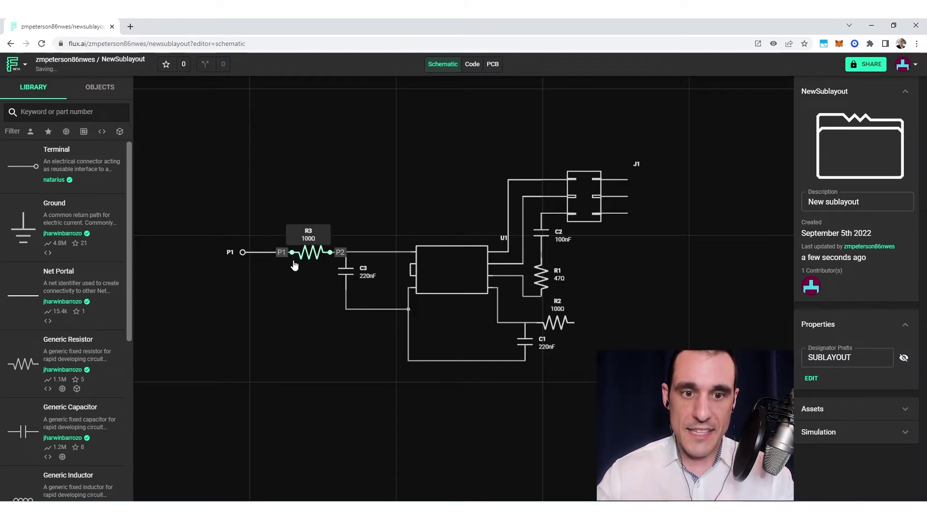
click(496, 70)
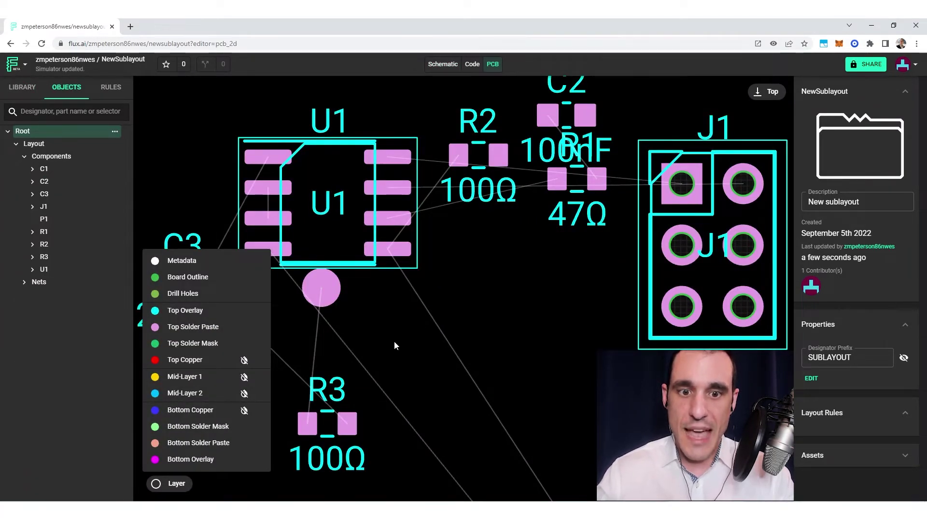
Nudge the P1 pad down and right on the board, then return to the schematic.
scroll(406, 337, left, 5)
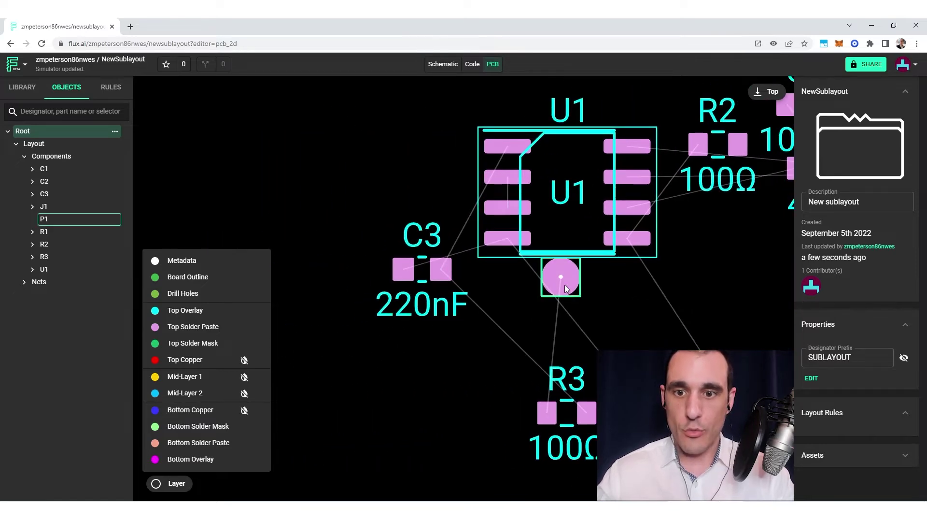
drag(567, 288, 485, 420)
key(alt+1)
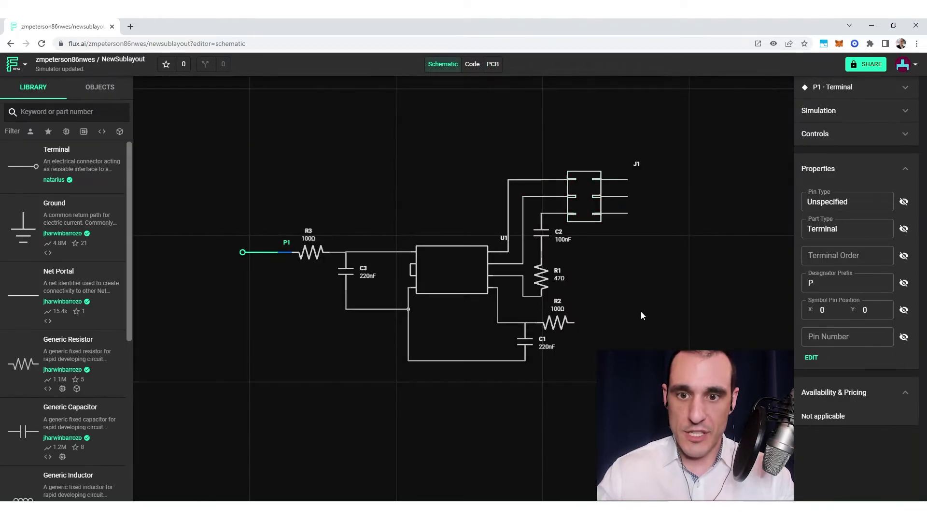
Place two new terminals, P2 and P3, beside connector J1 in the schematic.
drag(20, 167, 625, 192)
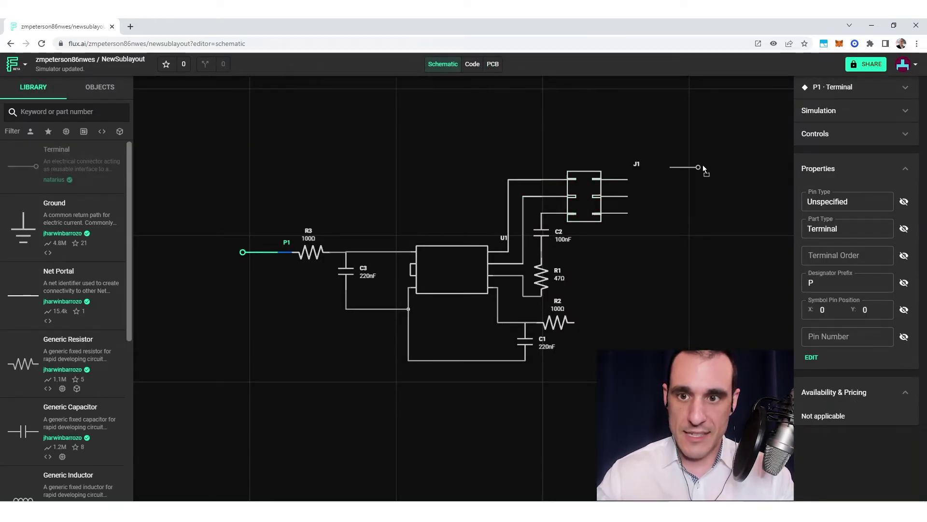
drag(678, 174, 679, 175)
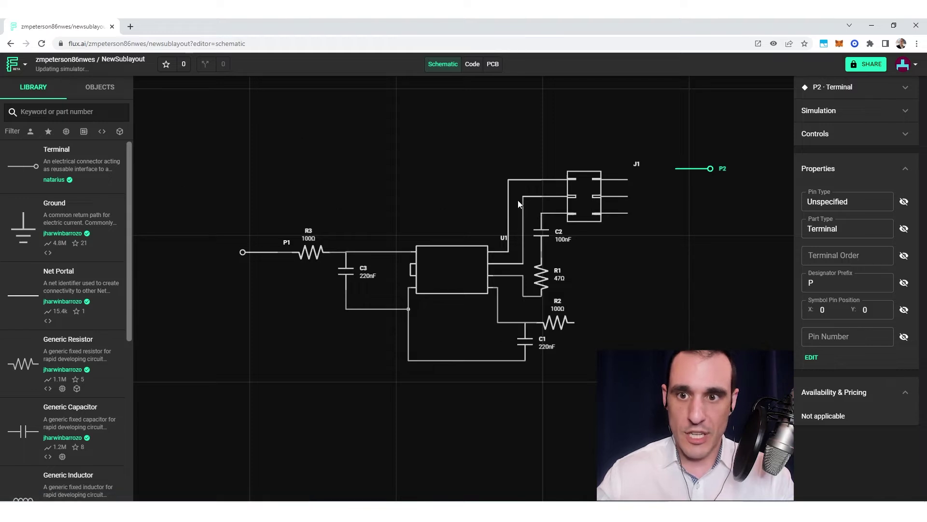
click(608, 270)
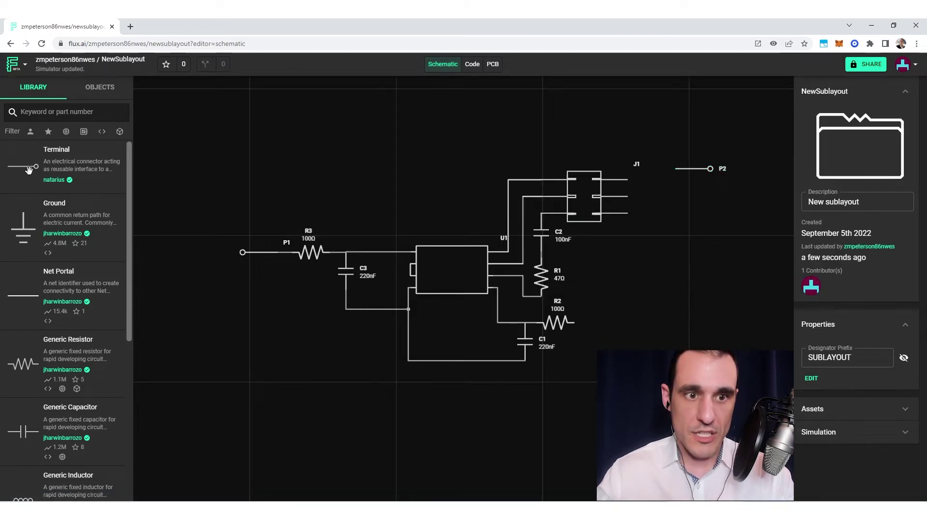
drag(29, 170, 368, 236)
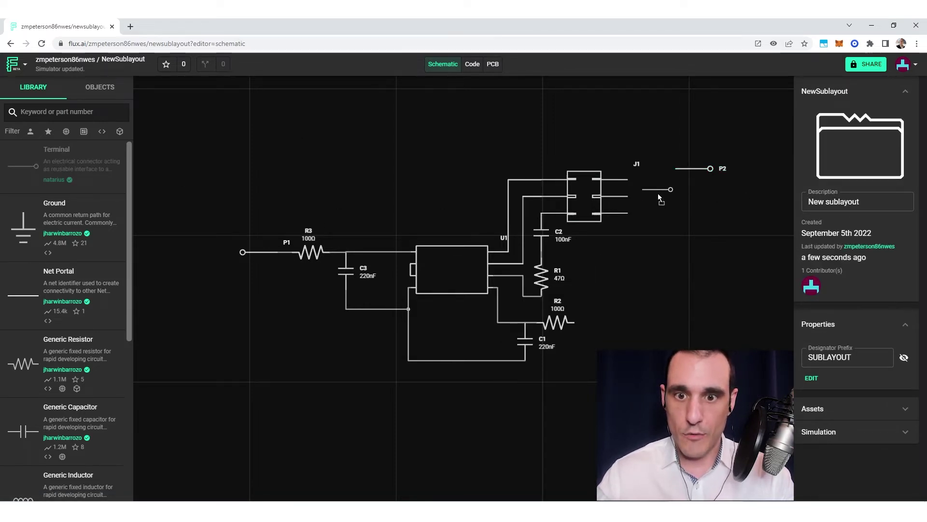
drag(657, 195, 658, 196)
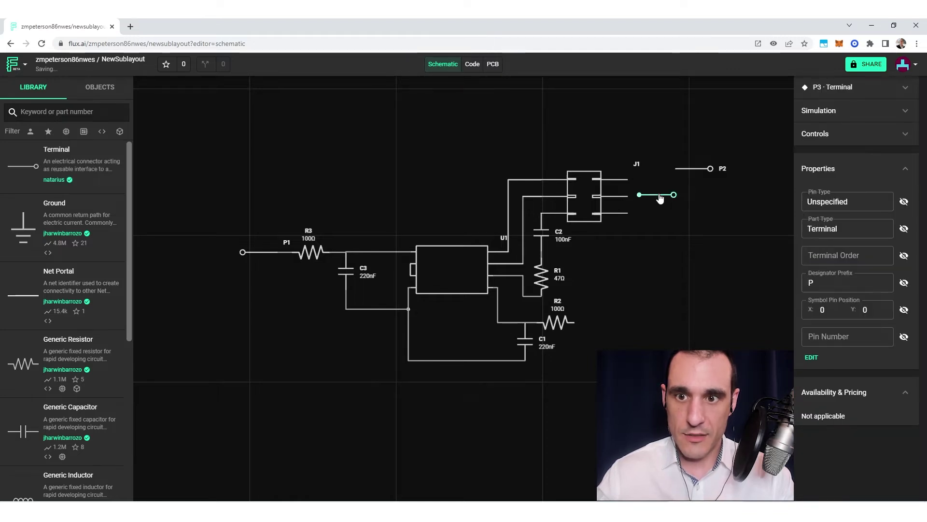
Attach P2 to J1's Pin_6 and P3 to Pin_5, then show the PCB layout.
drag(700, 172, 667, 182)
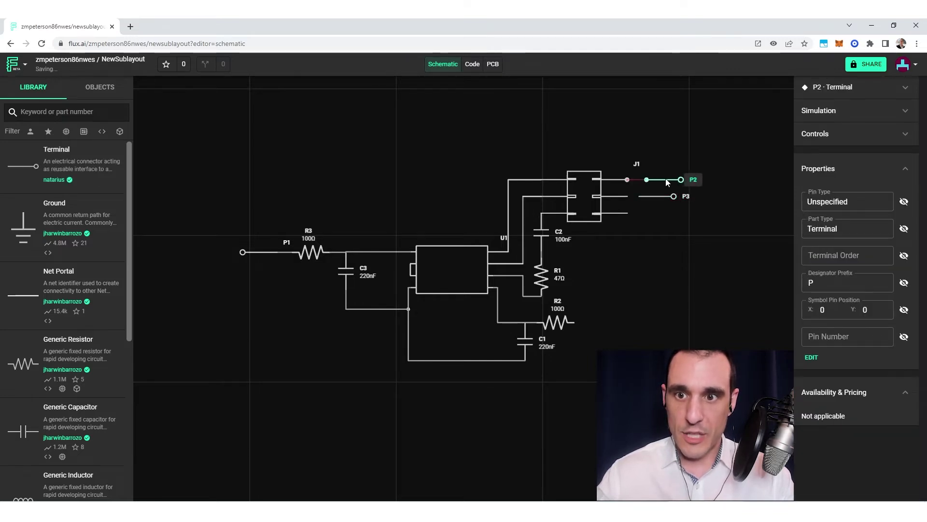
click(639, 179)
click(640, 203)
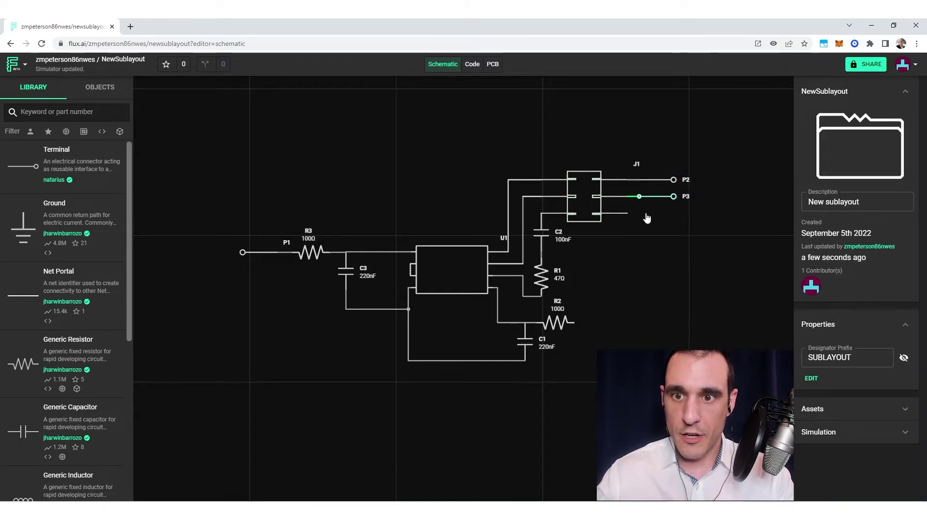
click(492, 63)
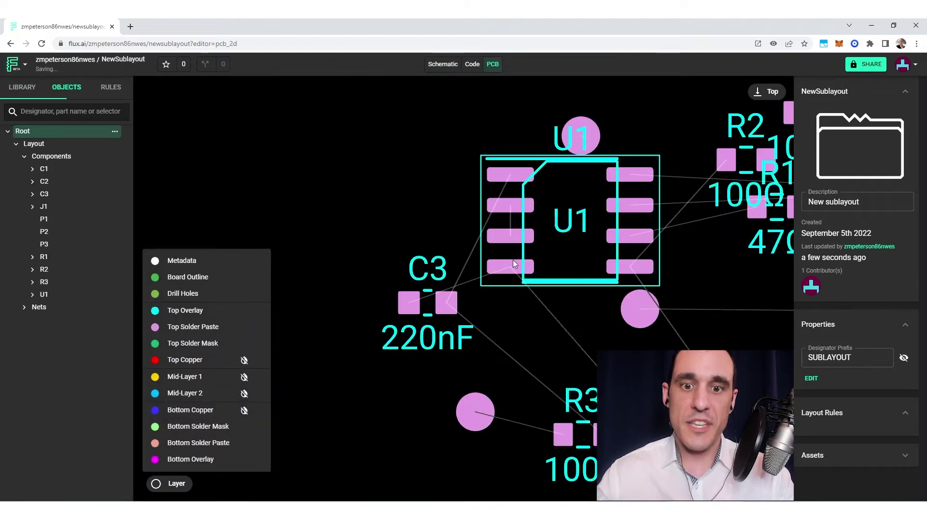
Move pad P3 left away from U1 and pad P2 right toward J1, then select R2.
click(598, 132)
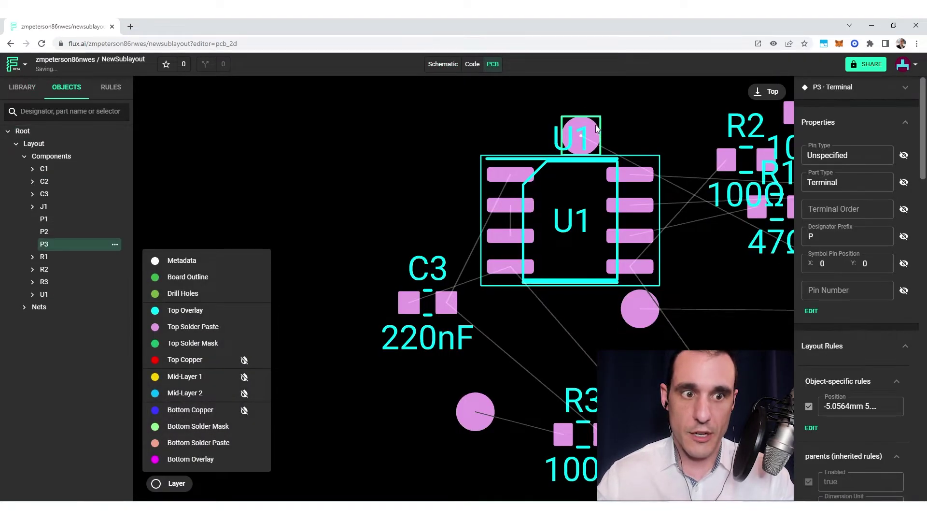
drag(595, 128, 409, 127)
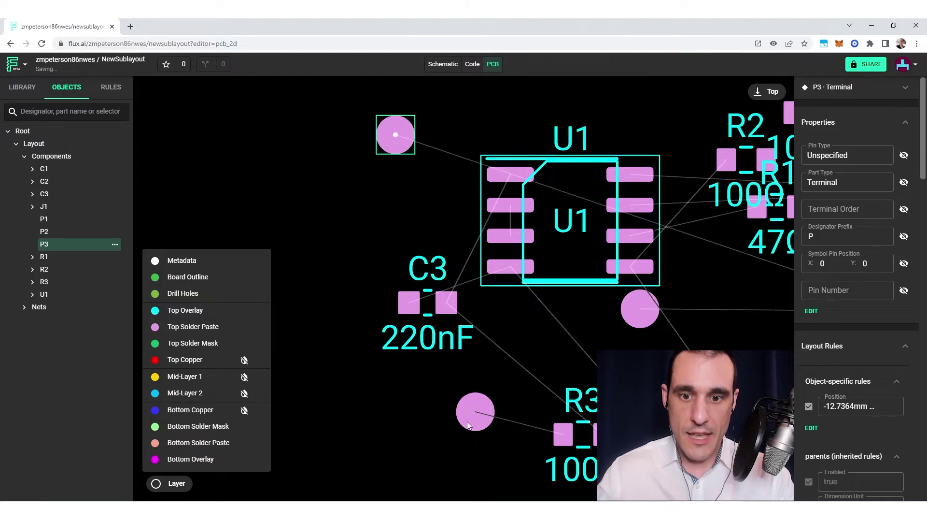
drag(640, 308, 739, 311)
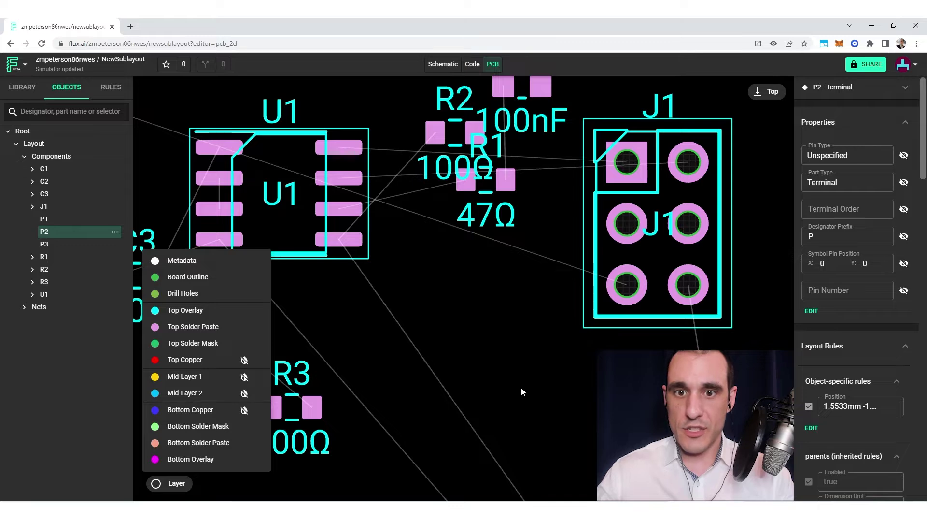
drag(483, 343, 650, 386)
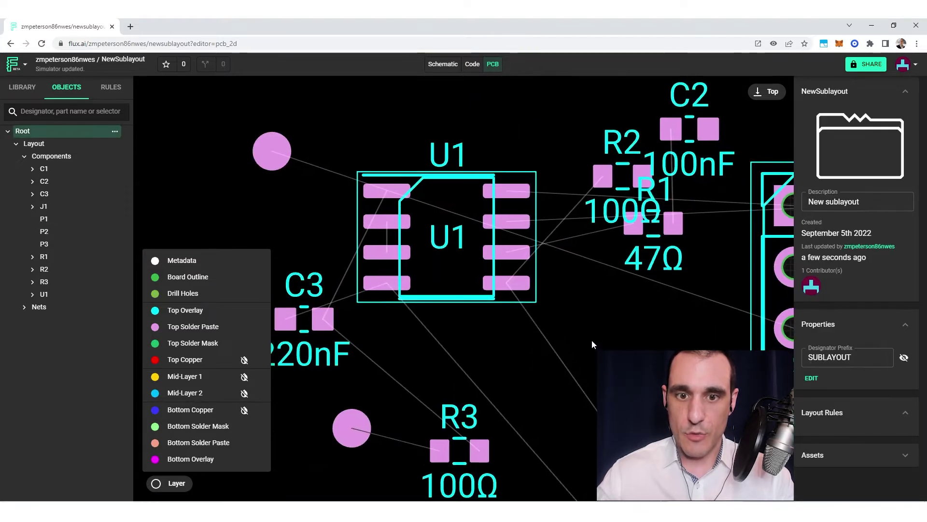
scroll(593, 338, down, 3)
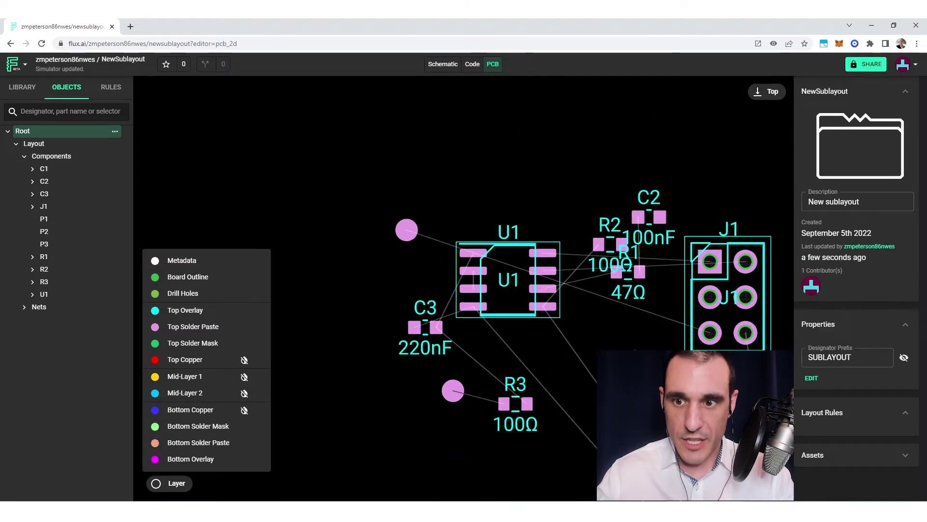
drag(598, 338, 516, 332)
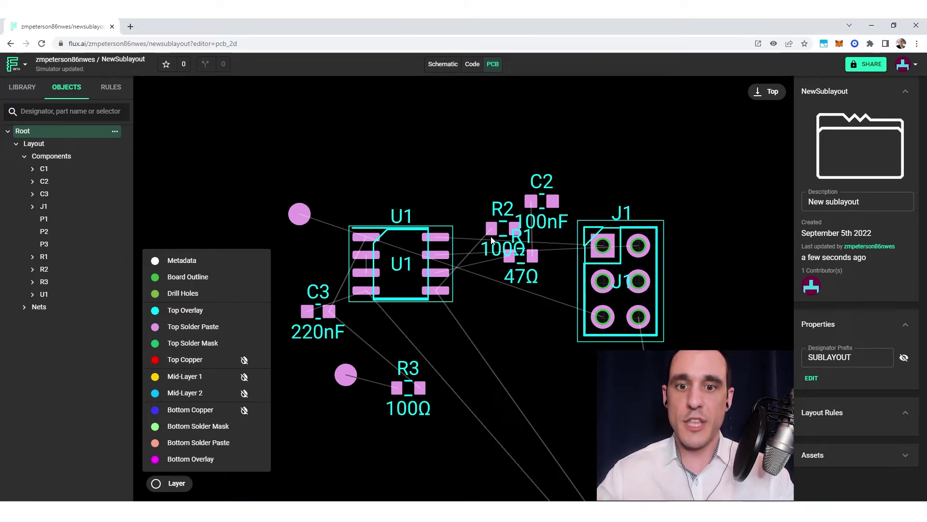
click(492, 240)
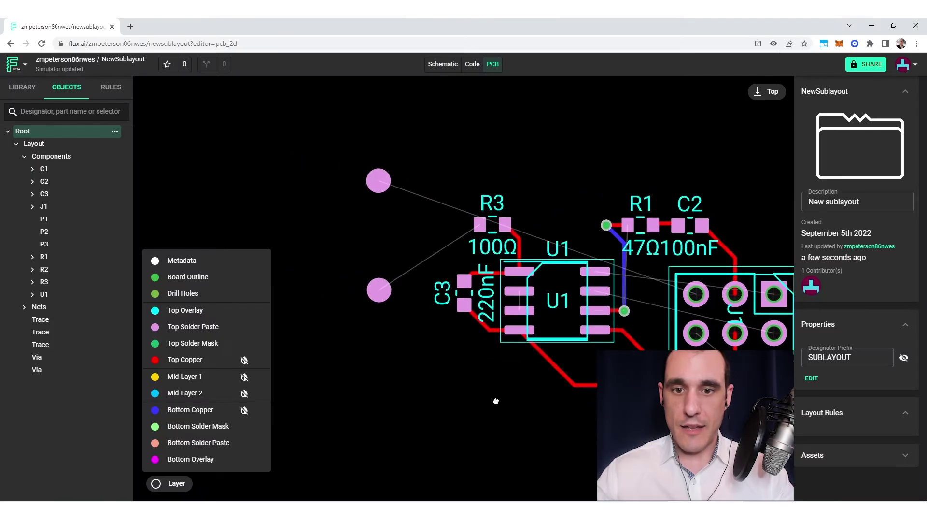
Move pad P3 up above R1 and set pad P1 onto R3's left pad.
drag(385, 298, 417, 274)
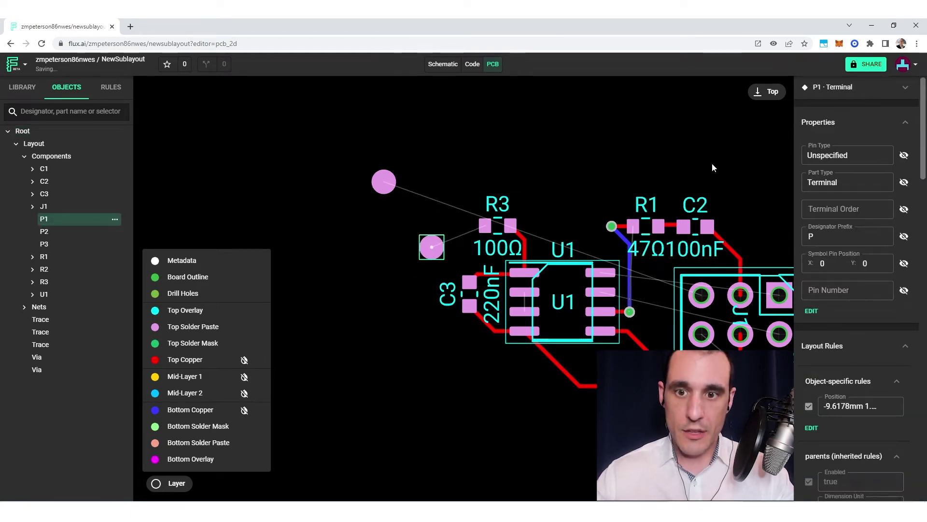
drag(712, 164, 554, 163)
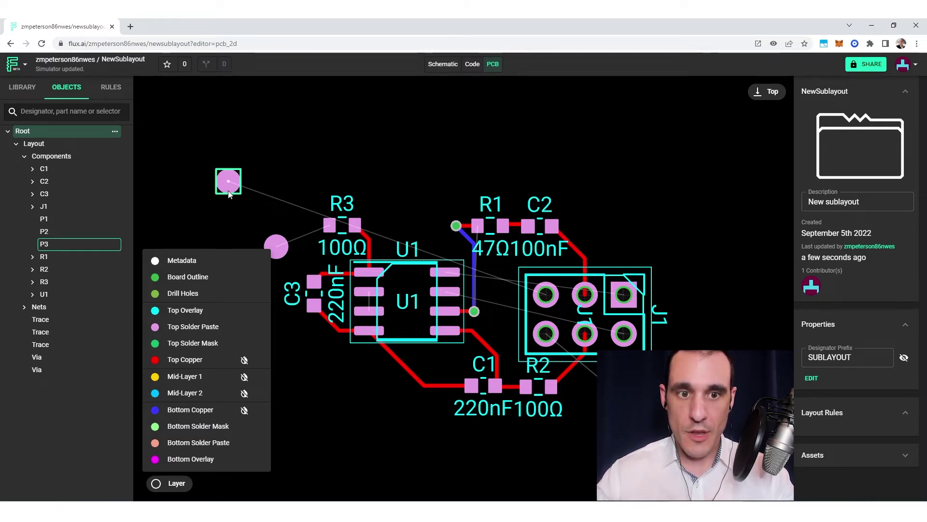
mouse_move(226, 188)
mouse_down()
mouse_move(252, 169)
mouse_move(406, 155)
mouse_move(542, 303)
mouse_move(438, 228)
mouse_move(413, 168)
mouse_up()
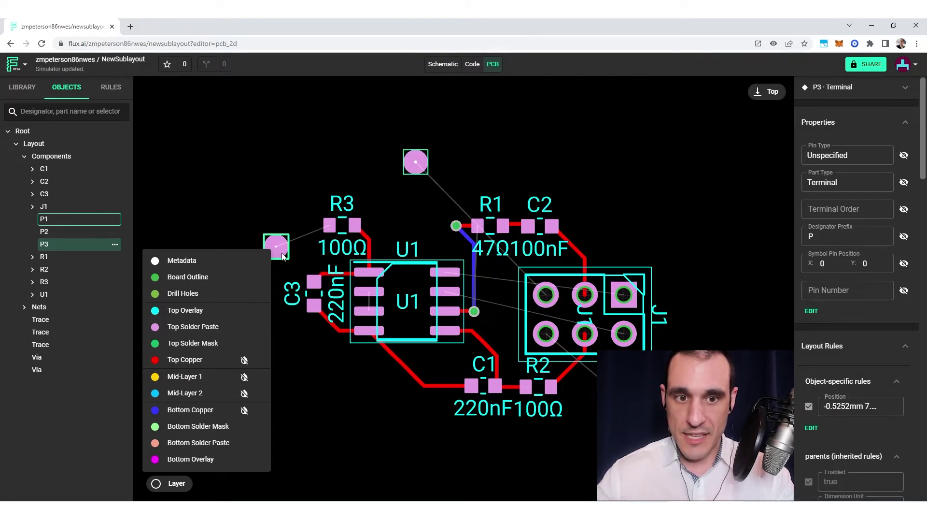
drag(283, 256, 333, 236)
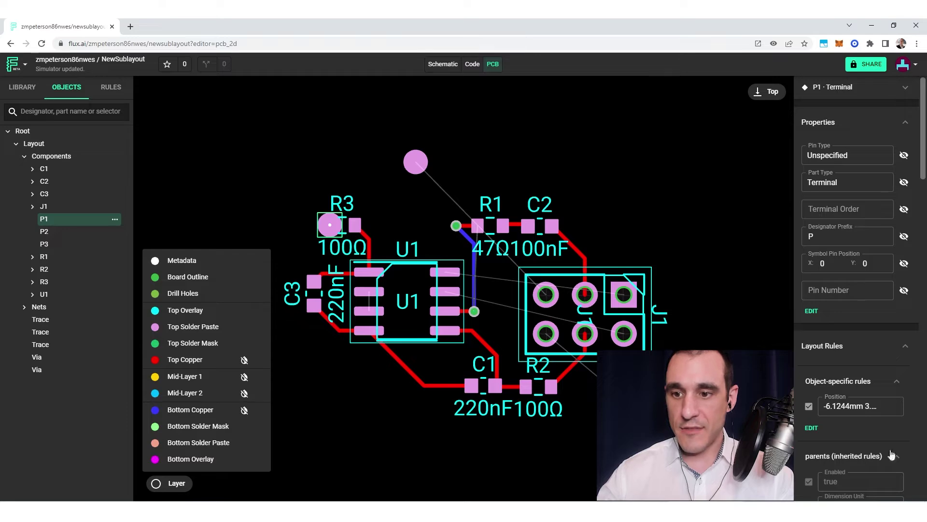
Add an object-specific Size rule of 0.1mm to terminal P1 so its pad shrinks.
click(811, 429)
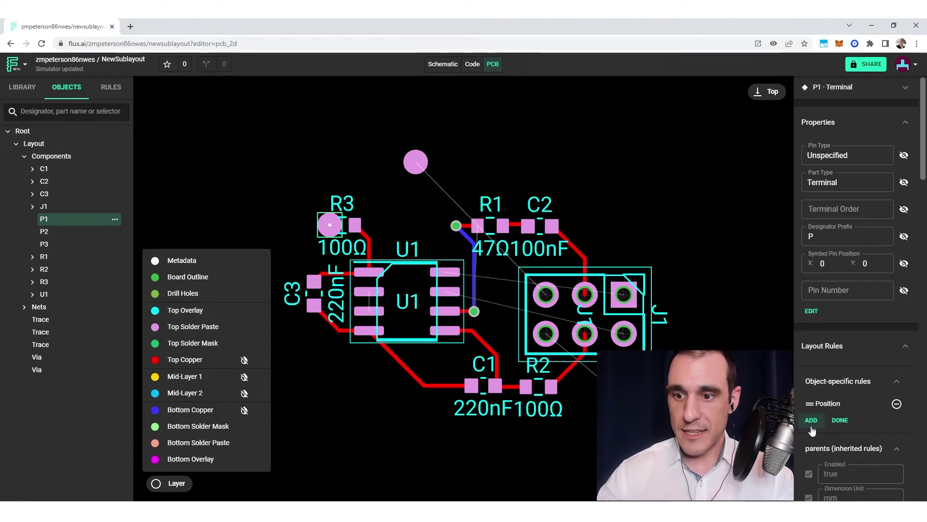
click(811, 421)
text(size)
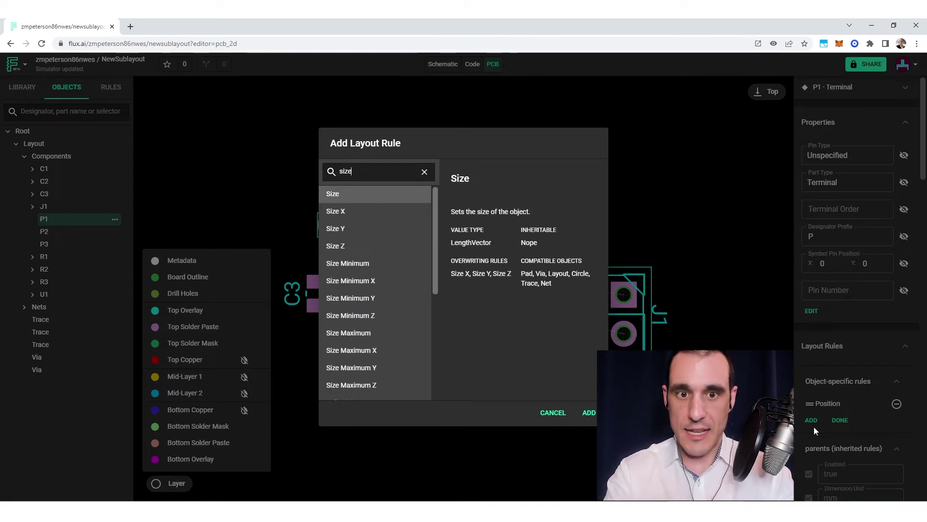
key(Return)
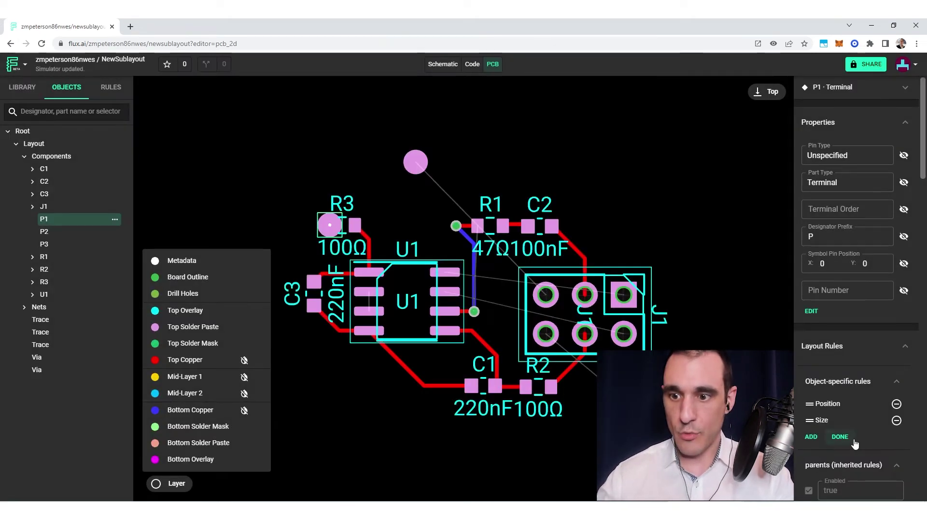
click(841, 429)
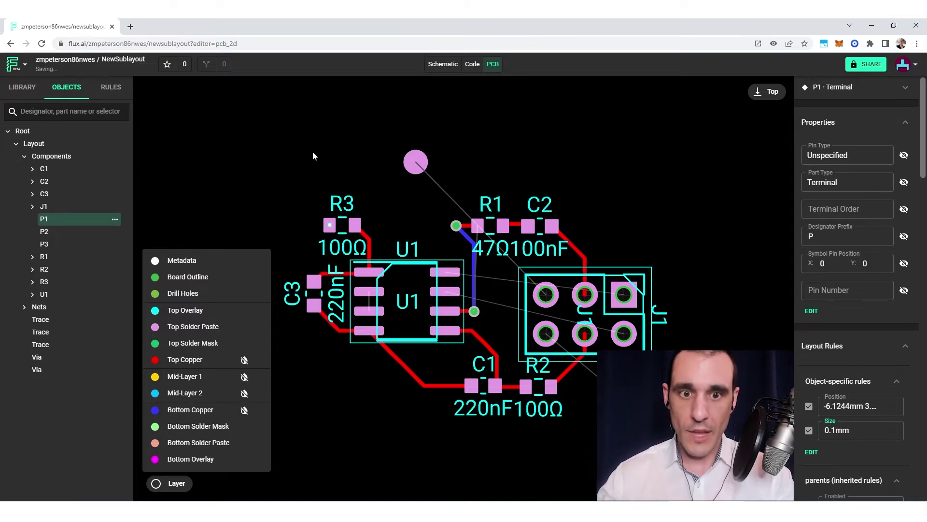
click(332, 193)
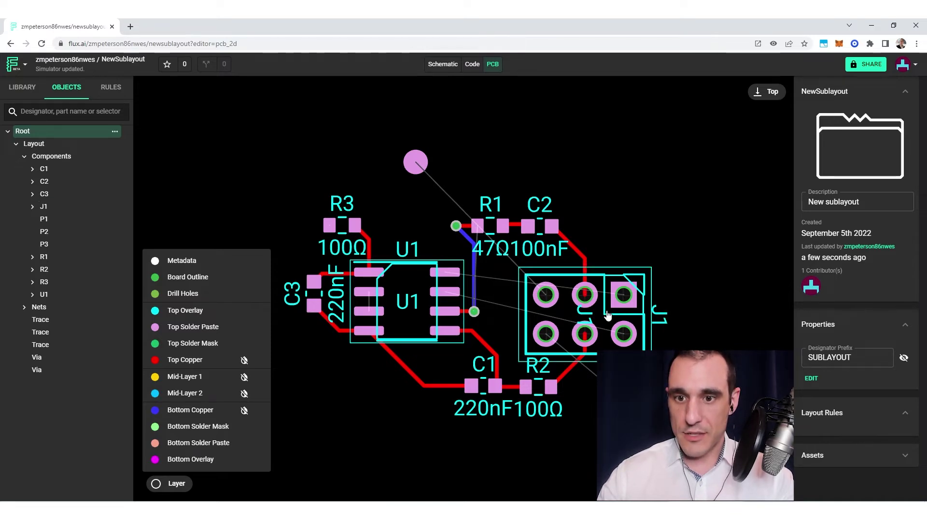
Rotate J1 twice with R to 90deg and move it left next to U1.
right_click(606, 311)
click(591, 290)
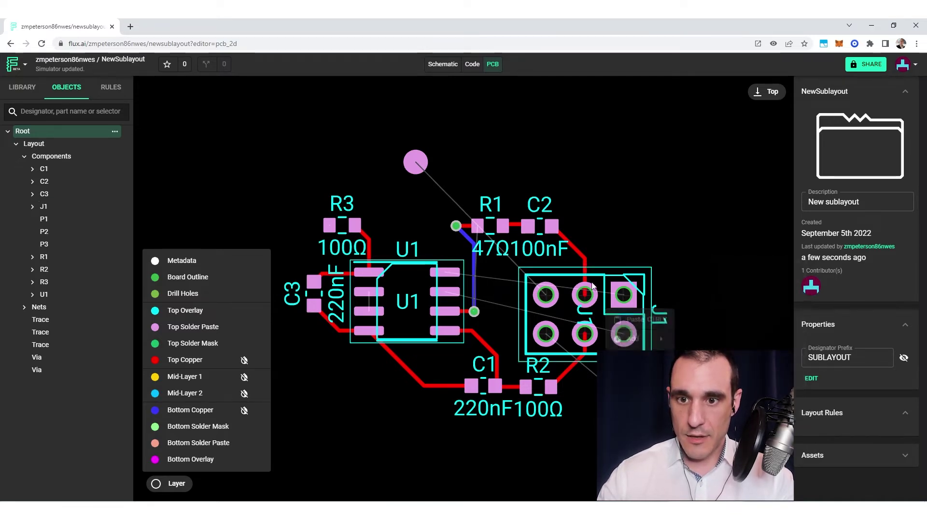
right_click(590, 292)
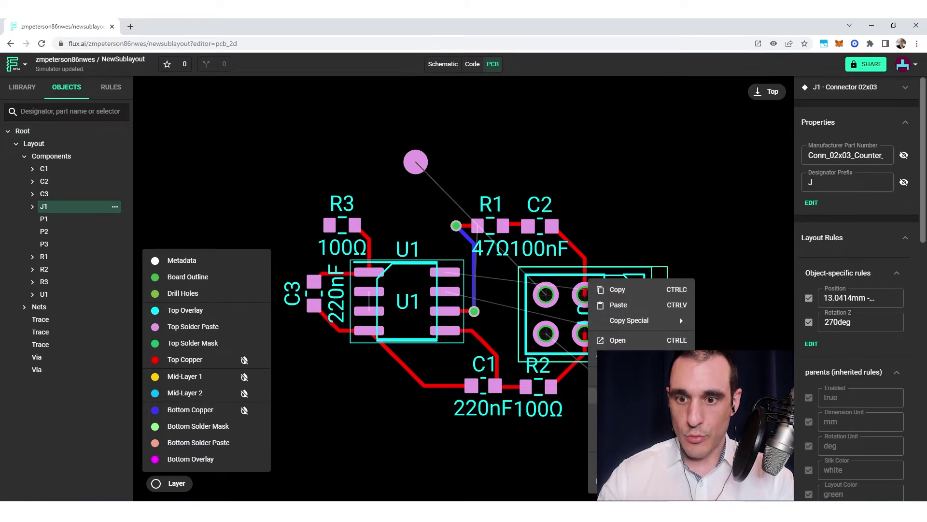
key(Escape)
key(r)
right_click(613, 247)
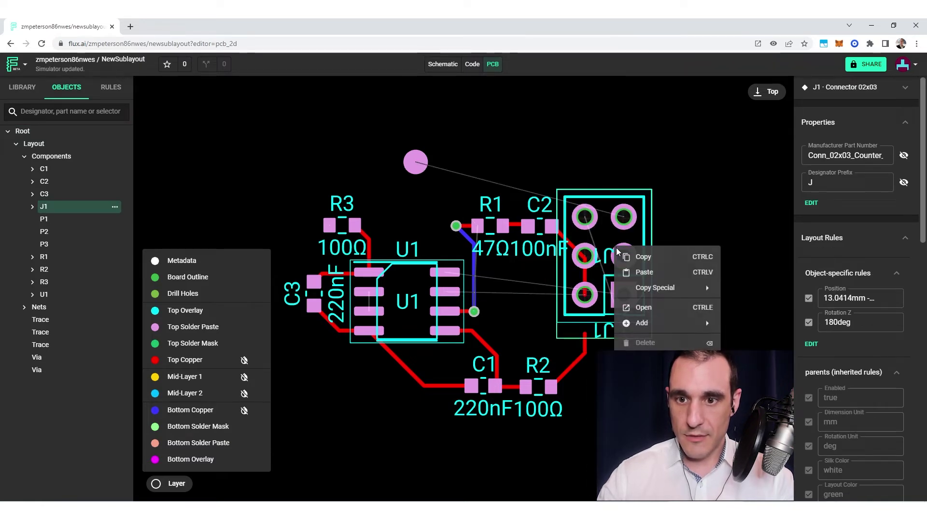
key(Escape)
key(r)
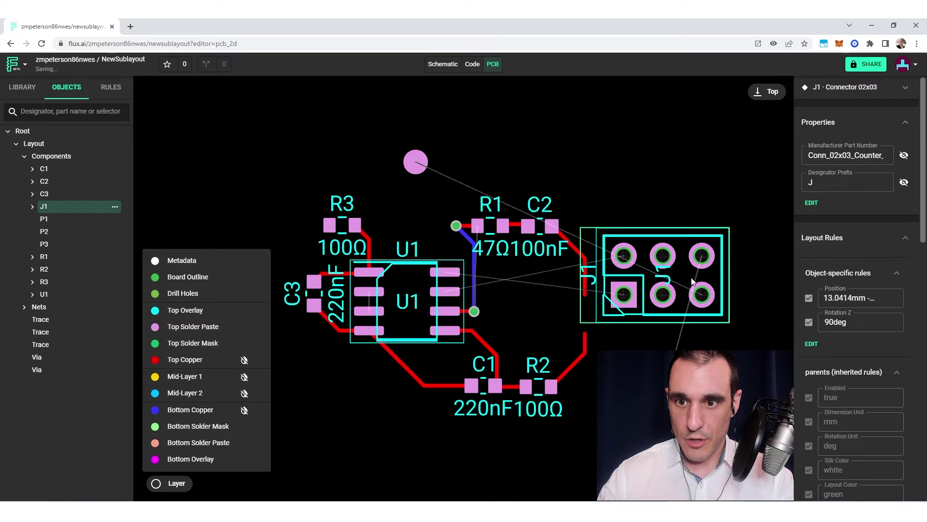
drag(669, 279, 613, 319)
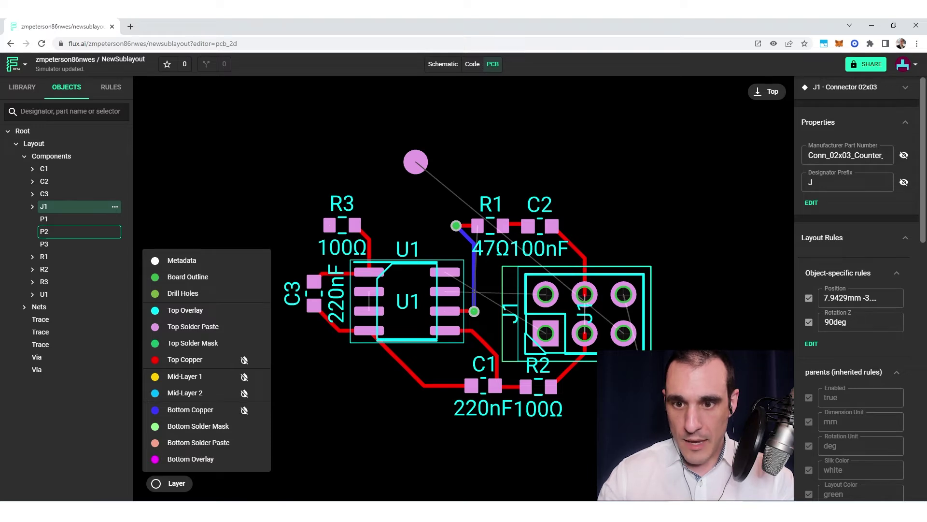
Drop pad P2 into J1's top-right hole and pad P3 into its bottom-right hole.
click(48, 232)
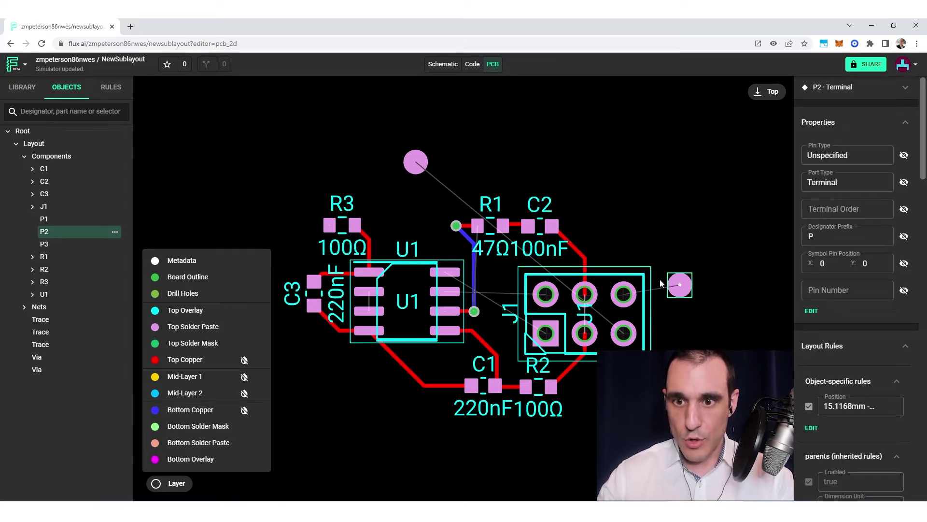
drag(430, 163, 673, 337)
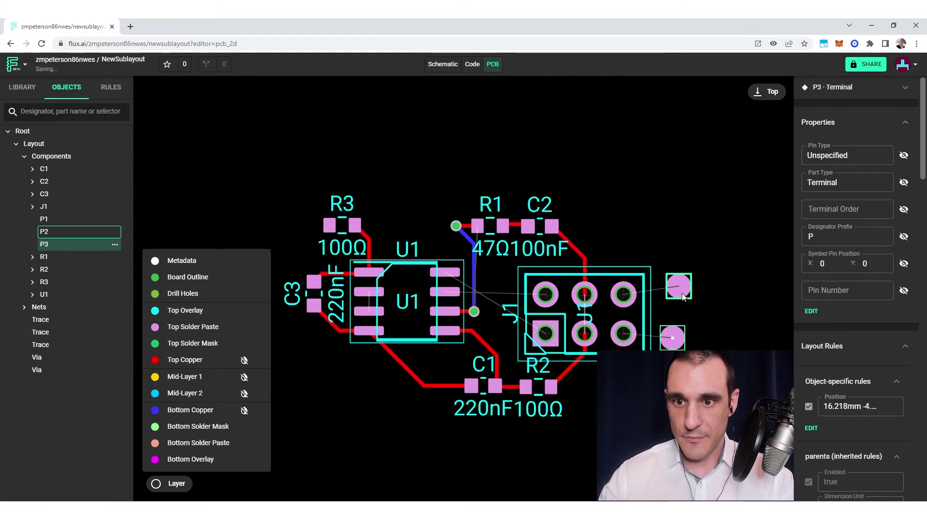
drag(682, 292, 628, 297)
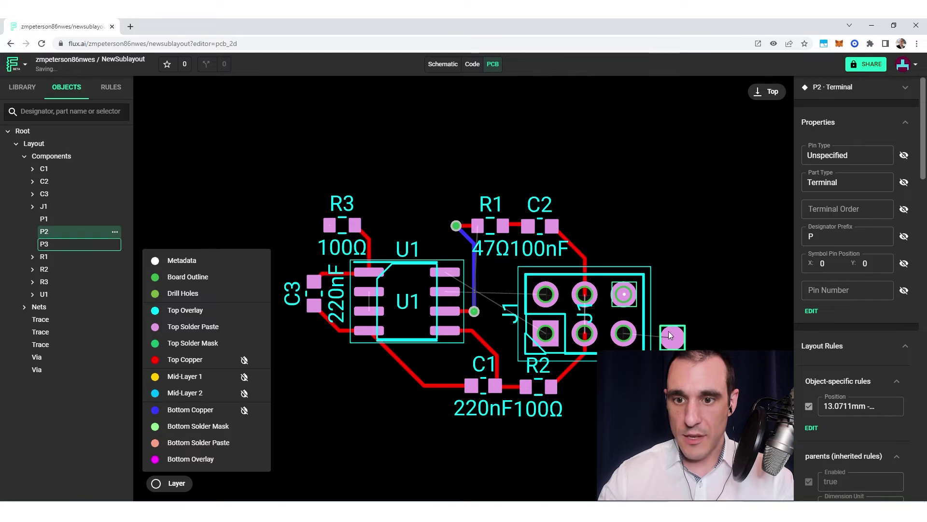
drag(668, 332, 623, 323)
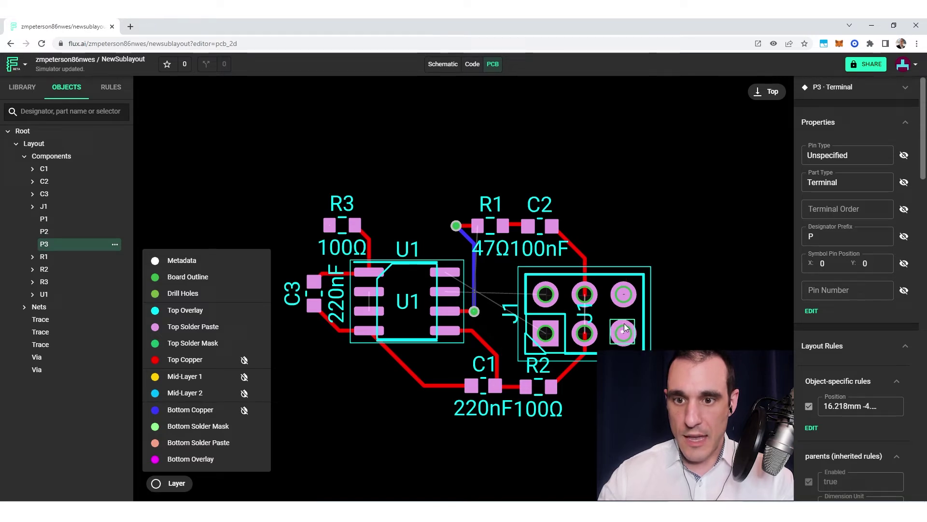
click(719, 251)
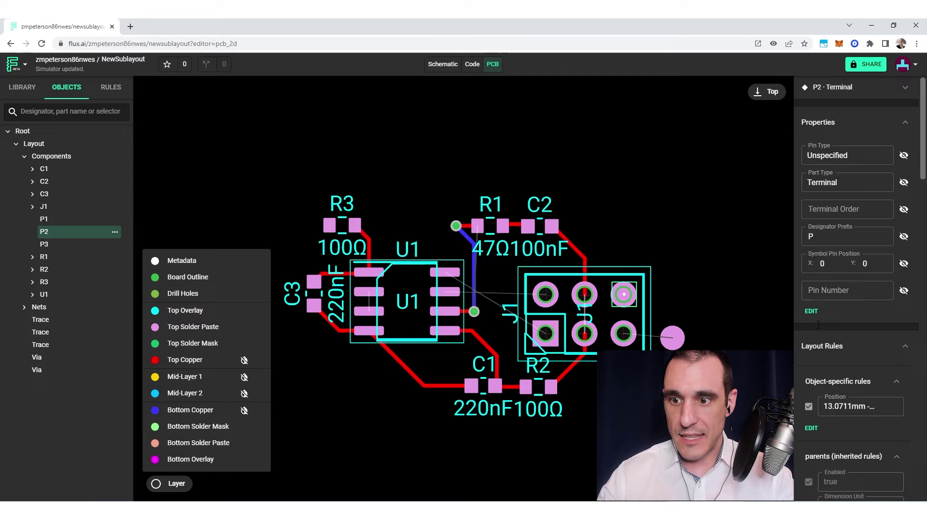
Give terminal P2 a Size layout rule of 0.1mm.
click(812, 427)
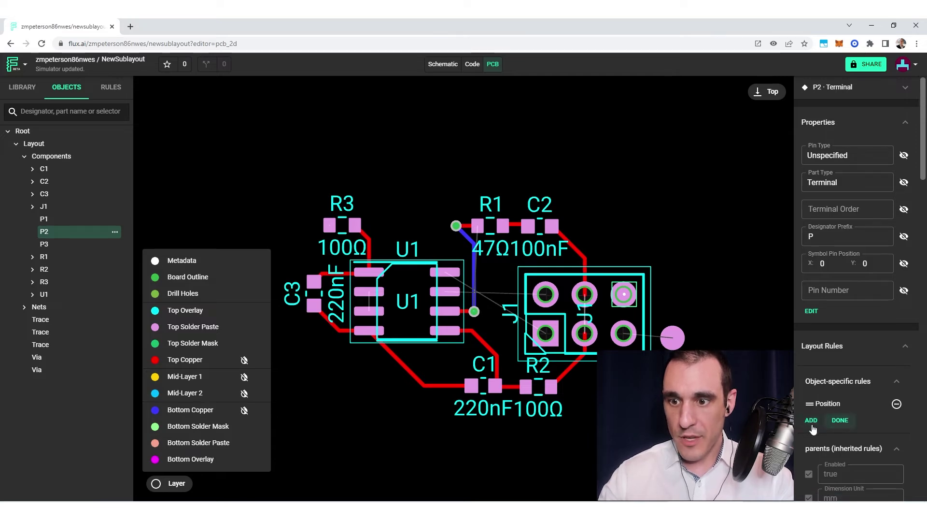
click(812, 426)
text(size)
key(Return)
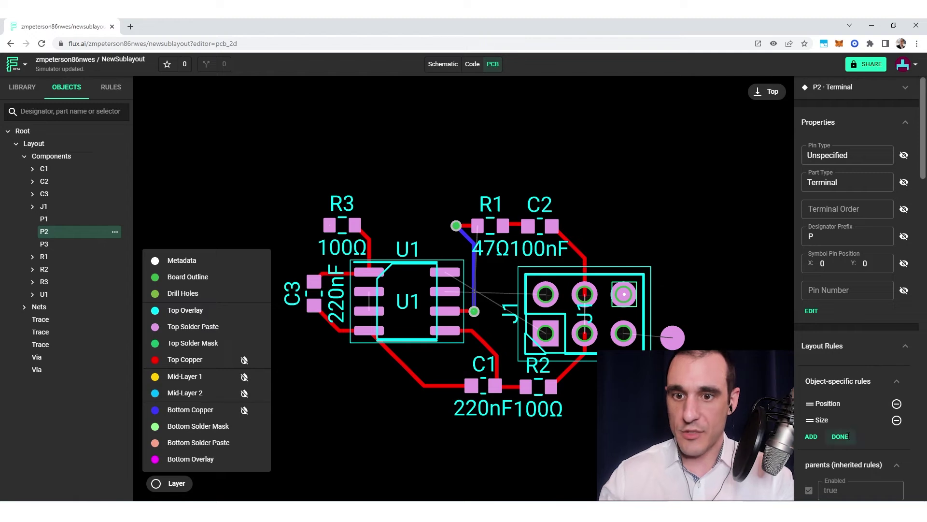
click(841, 436)
click(852, 430)
text(0.)
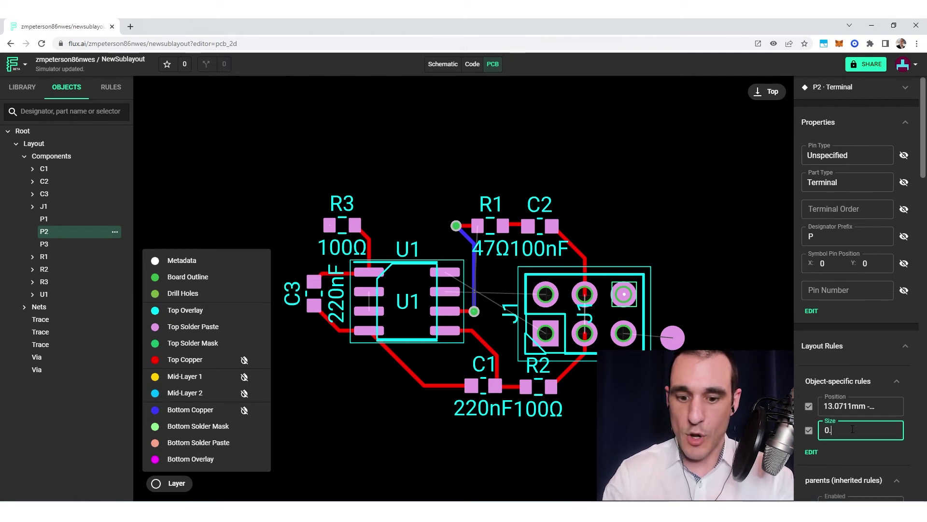
text(1m)
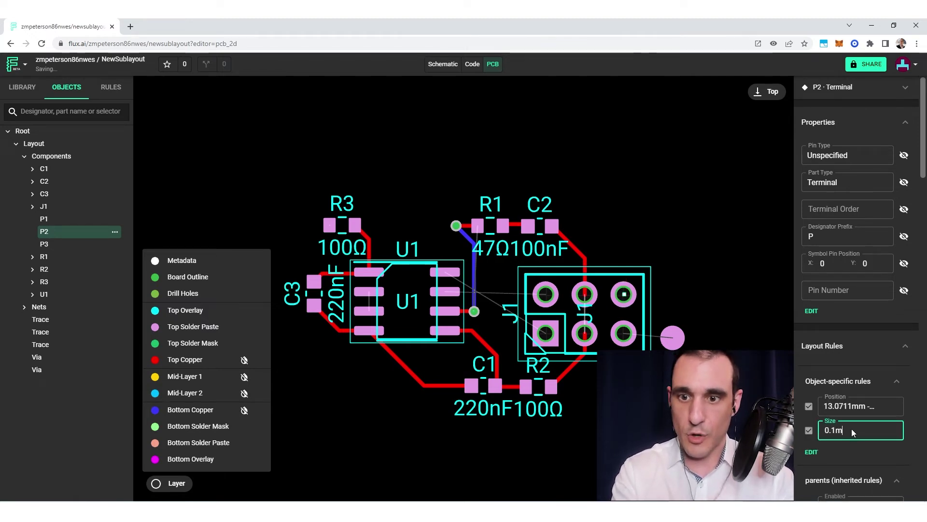
text(m)
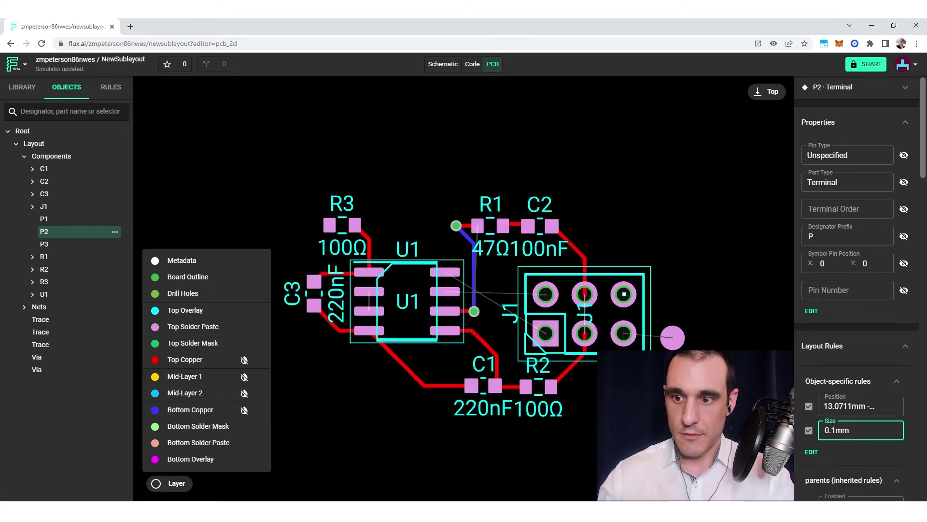
Give terminal P3 a Size layout rule of 0.1 so it hides inside J1's hole.
click(627, 333)
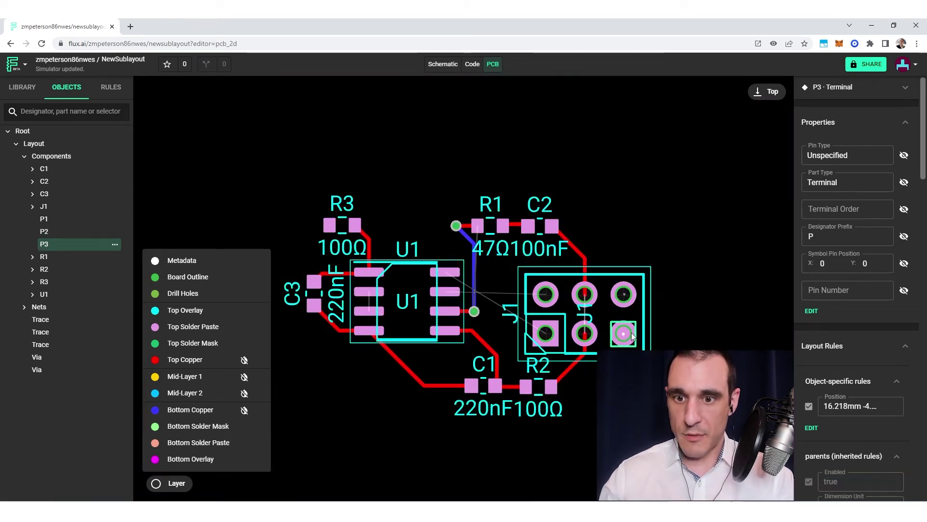
click(812, 427)
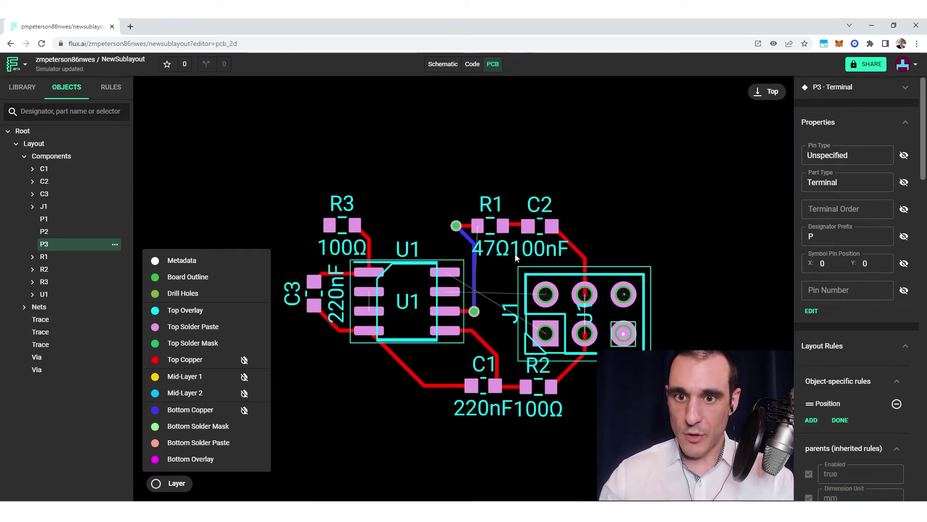
click(811, 420)
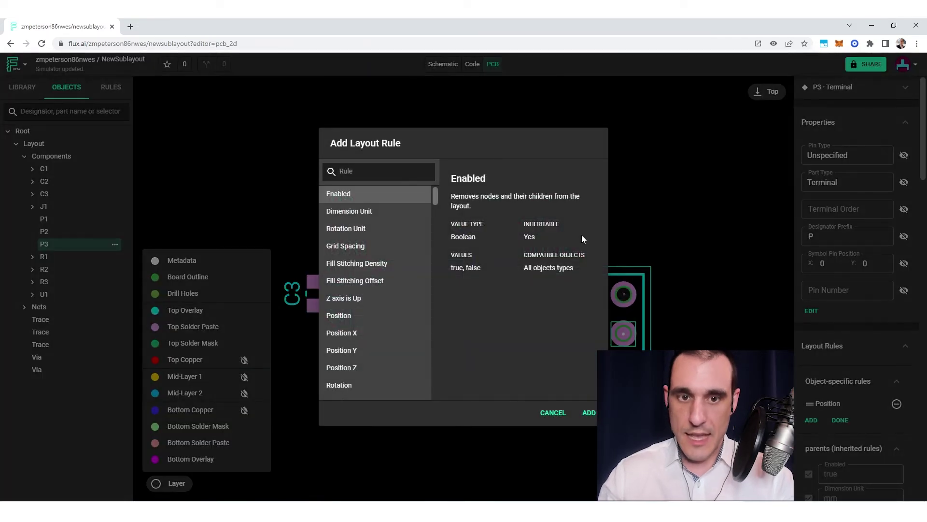
text(size)
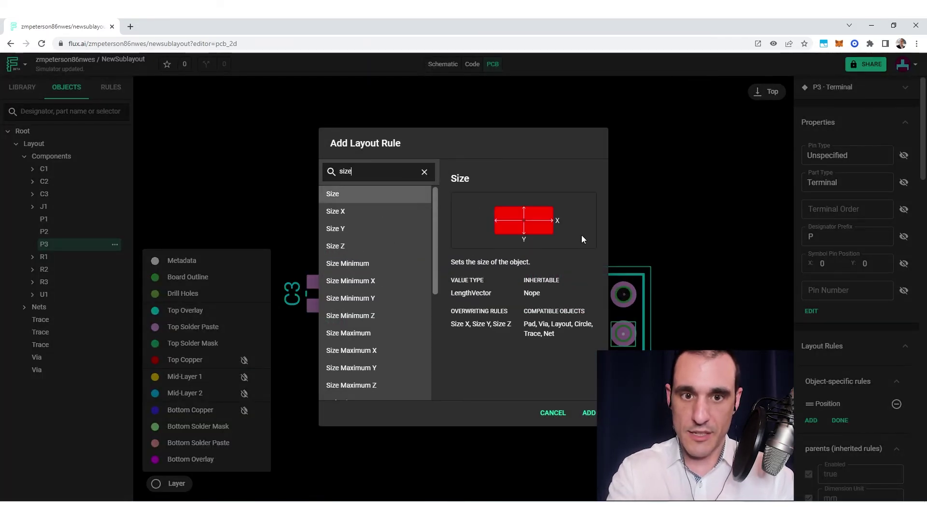
click(590, 412)
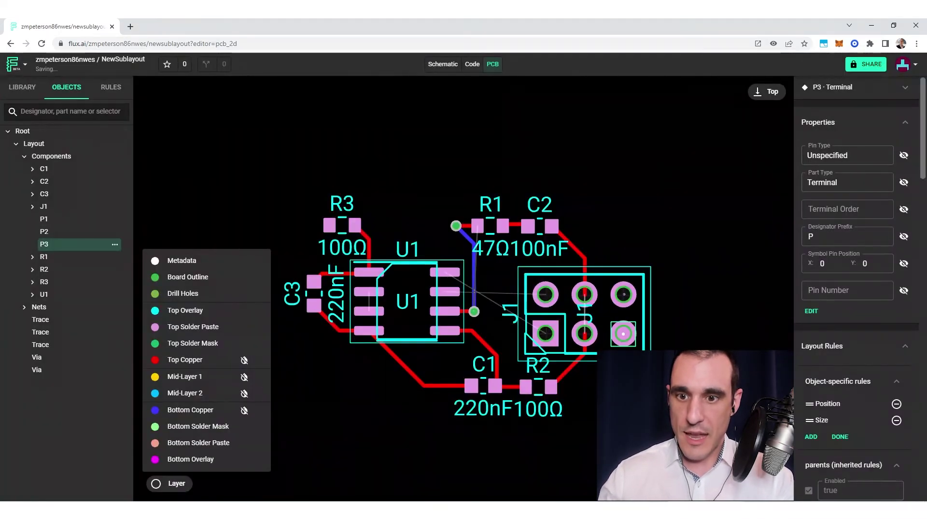
click(849, 437)
click(849, 431)
text(0.1mm)
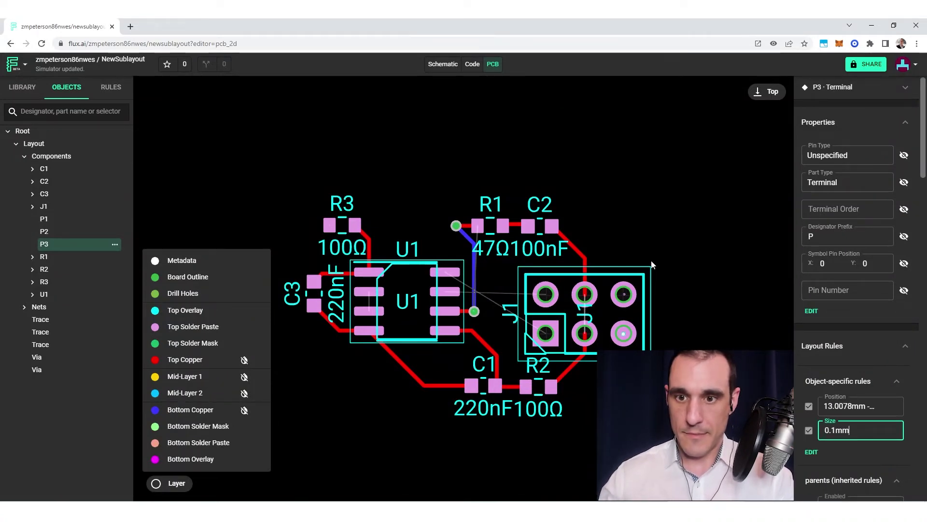
click(658, 259)
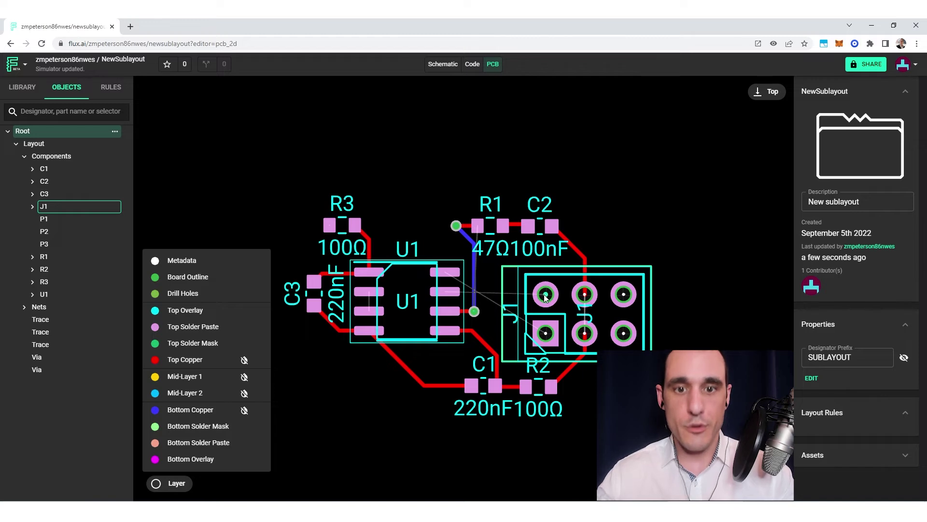
Scroll the PCB canvas up to center the board with J1's terminal dots in view.
scroll(428, 182, up, 2)
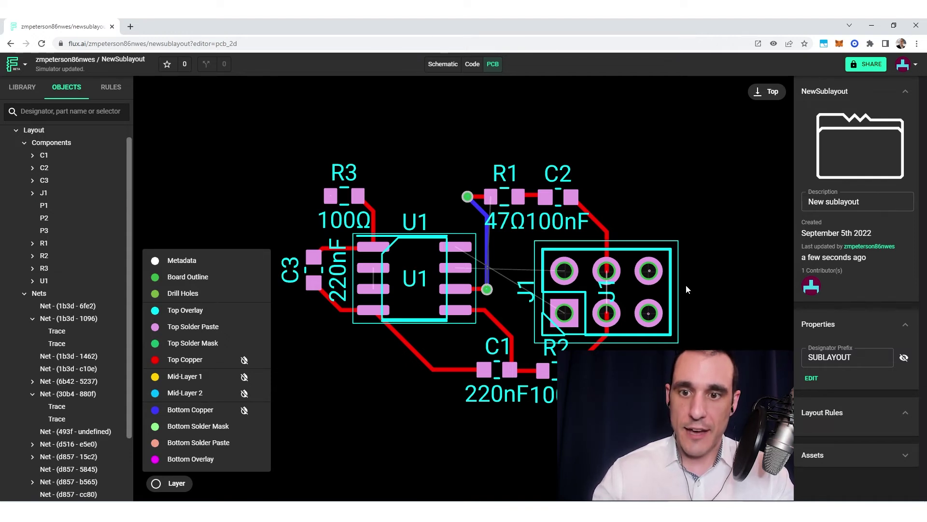
Delete the four trace segments between C2 and J1, including the diagonal and J1 pad traces.
click(607, 242)
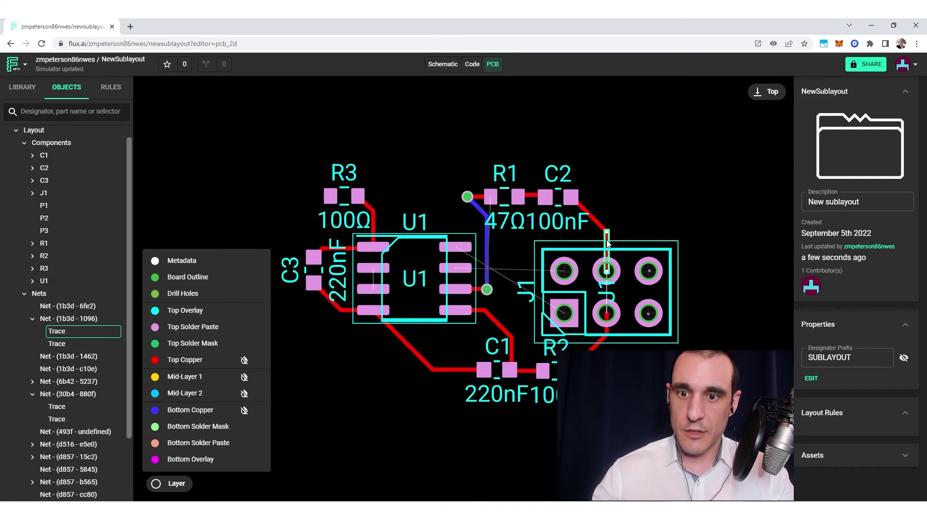
key(Delete)
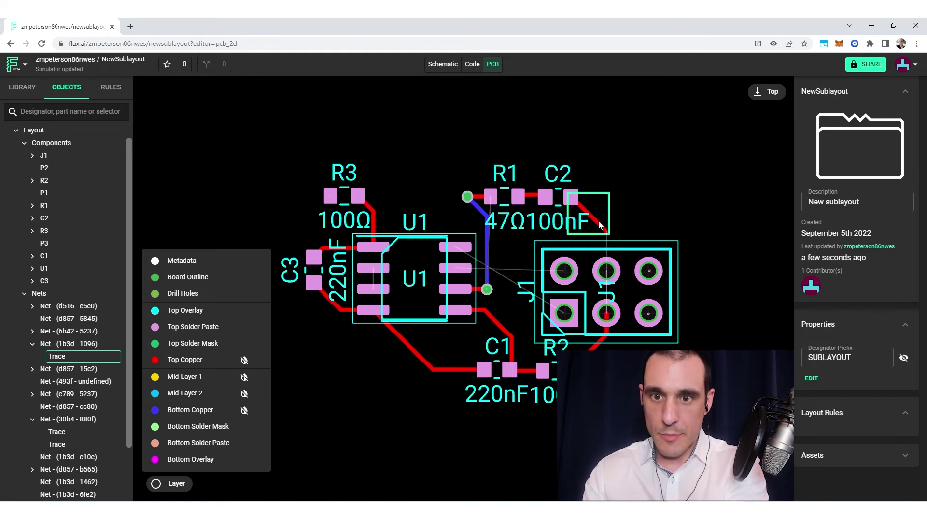
click(598, 221)
key(Delete)
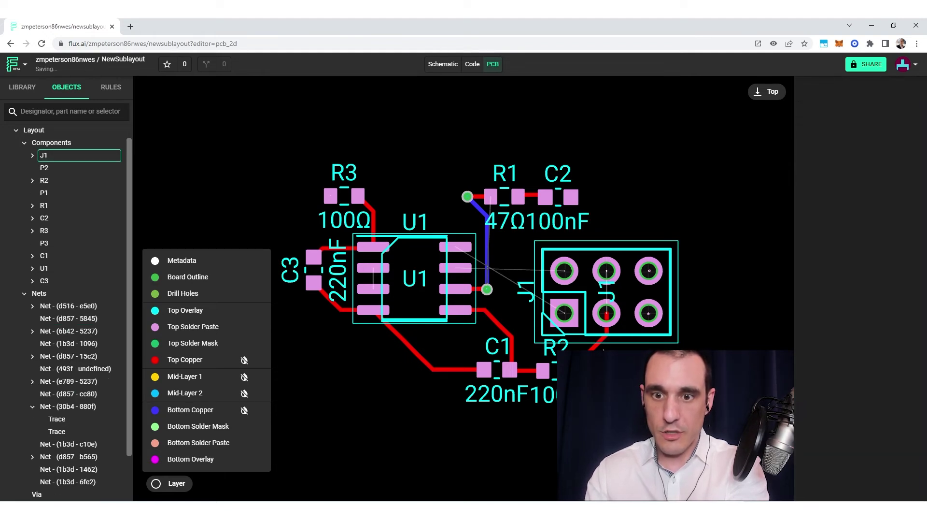
click(611, 332)
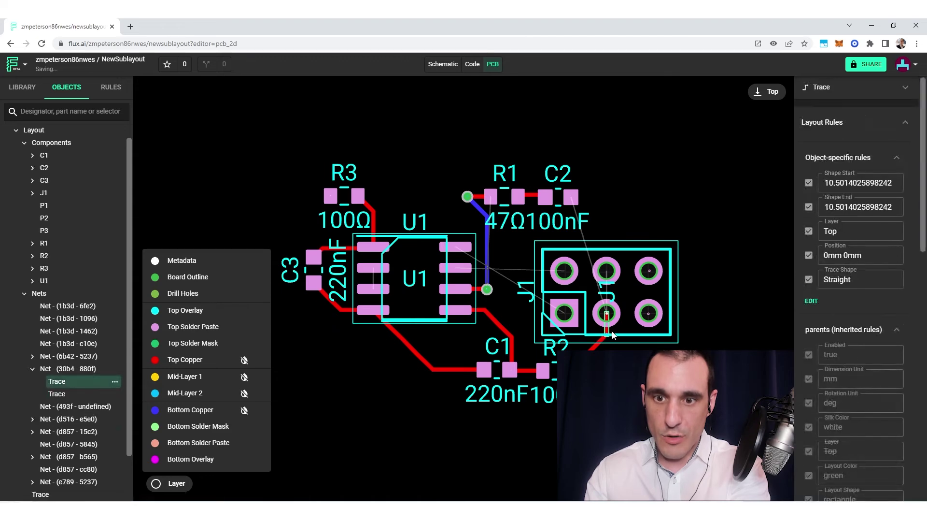
key(Delete)
click(610, 335)
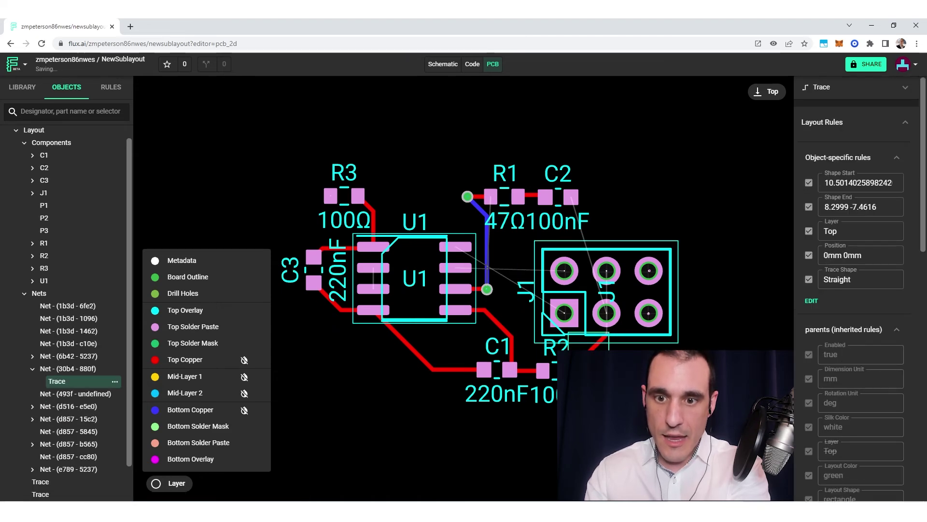
key(Delete)
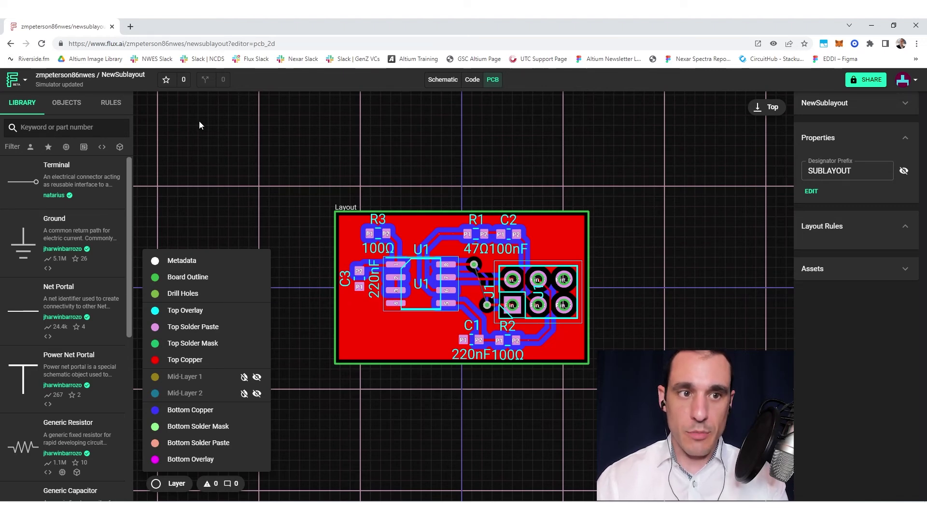
Open the main menu from the dropdown beside the Flux logo.
click(24, 81)
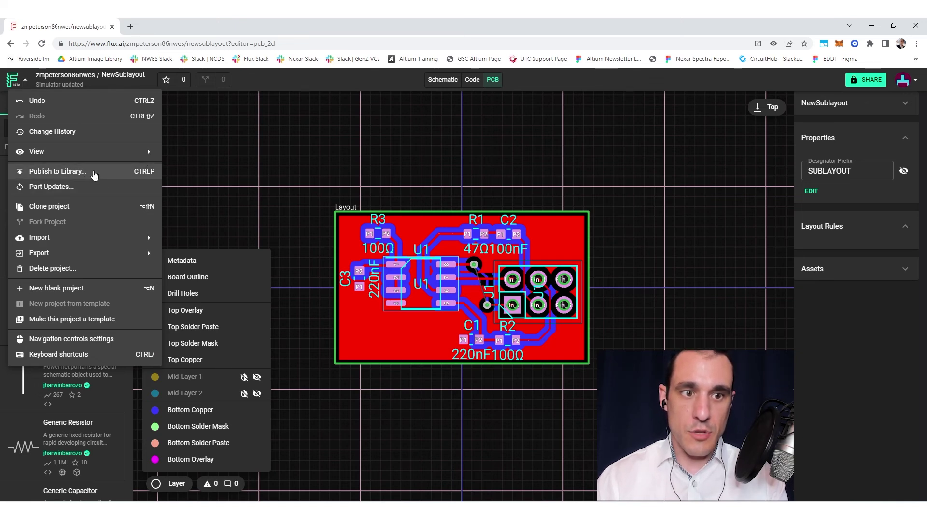
Open Publish to Library for NewSublayout, then cancel the dialog.
click(94, 173)
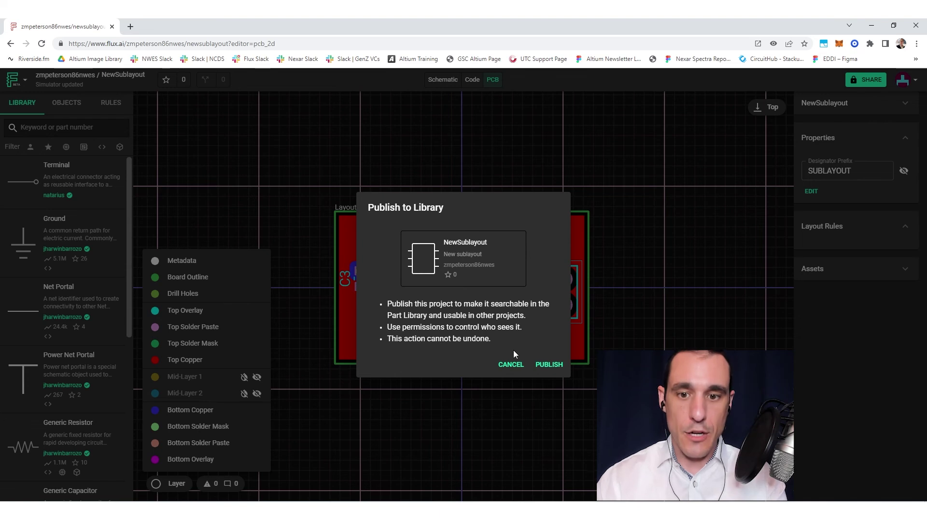
click(504, 365)
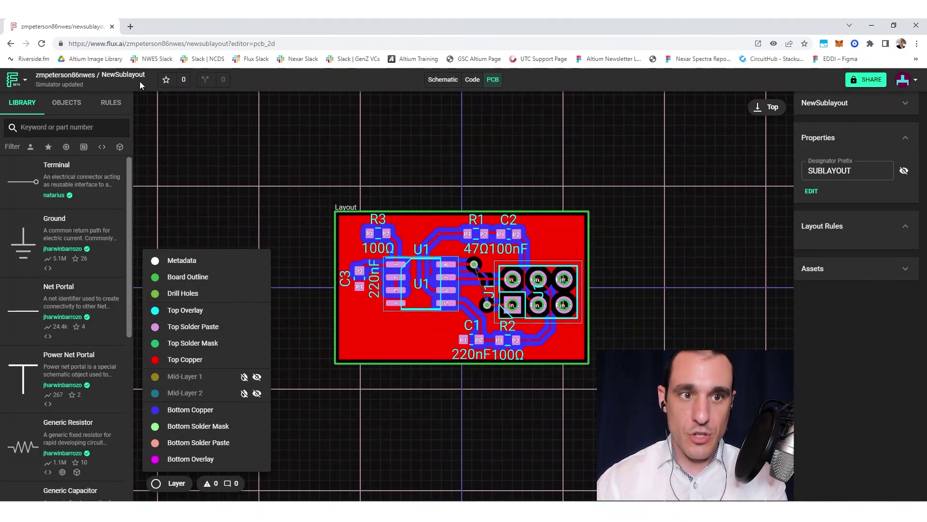